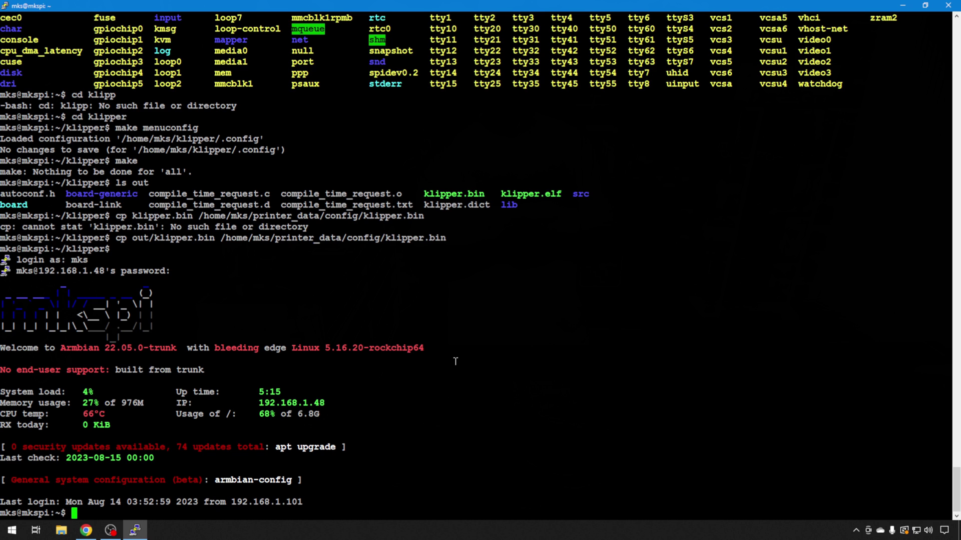
List the home folder's contents and select the crowsnest folder name
{"action": "type", "text": "ls"}
{"action": "key", "text": "Return"}
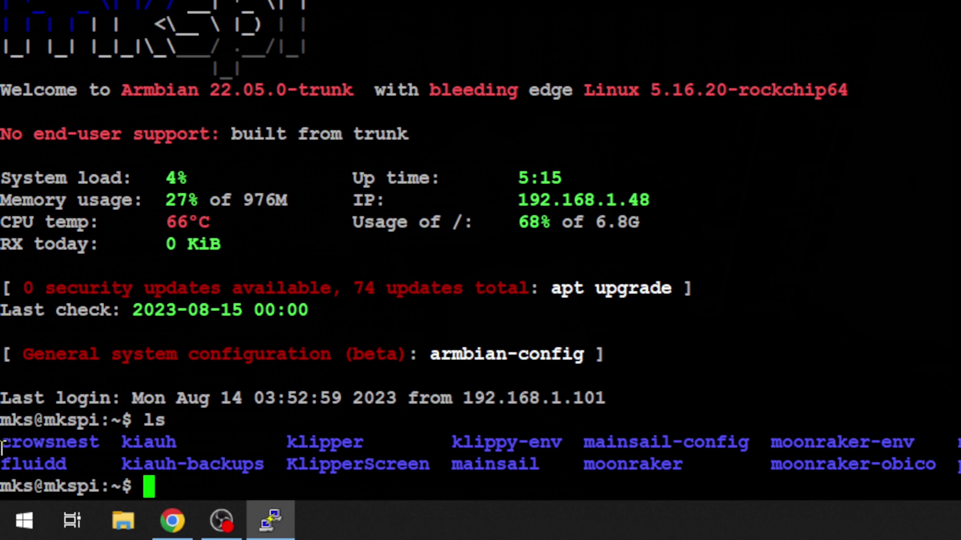
{"action": "left_click_drag", "start_coordinate": [2, 442], "coordinate": [95, 443]}
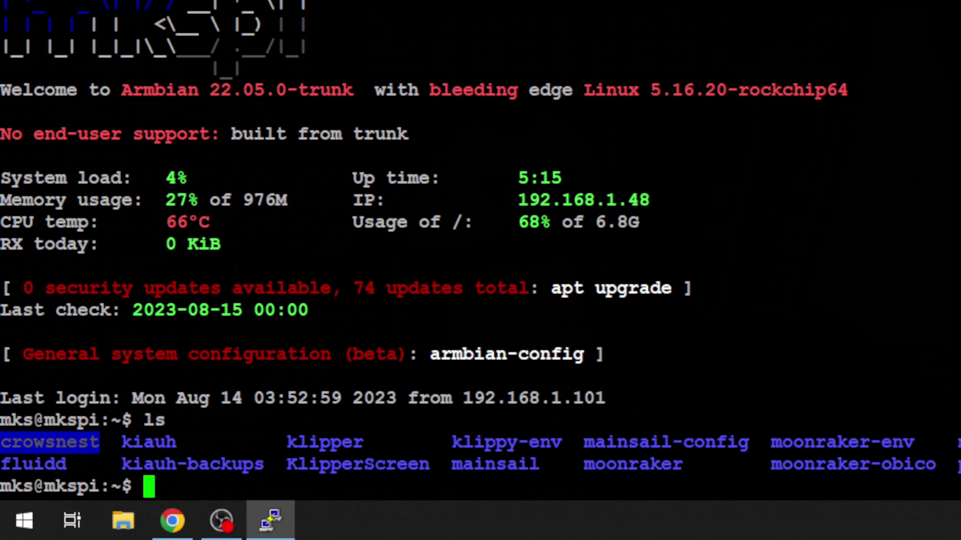
Move into the kiauh folder, list its files, and begin the ./kiauh.sh command
{"action": "type", "text": "cd kiauh"}
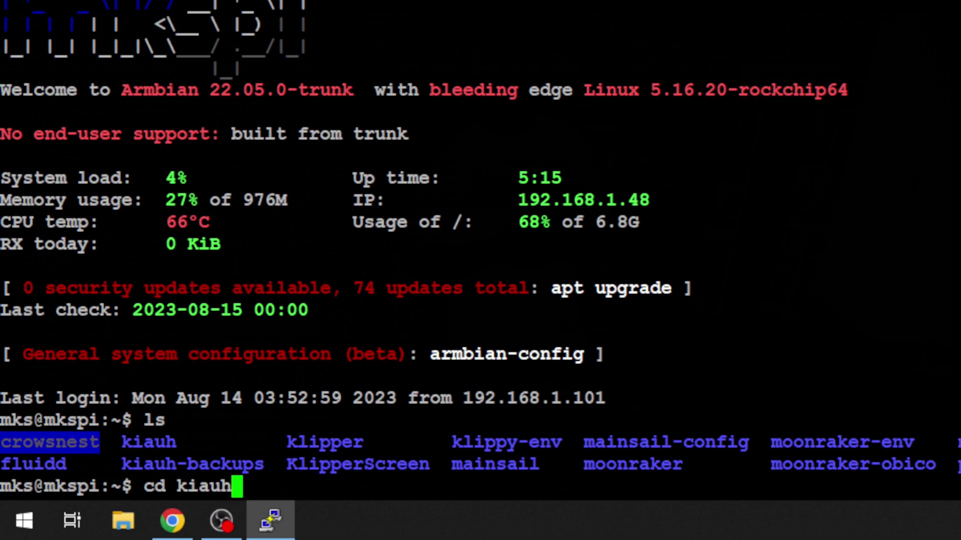
{"action": "key", "text": "Return"}
{"action": "type", "text": "ls"}
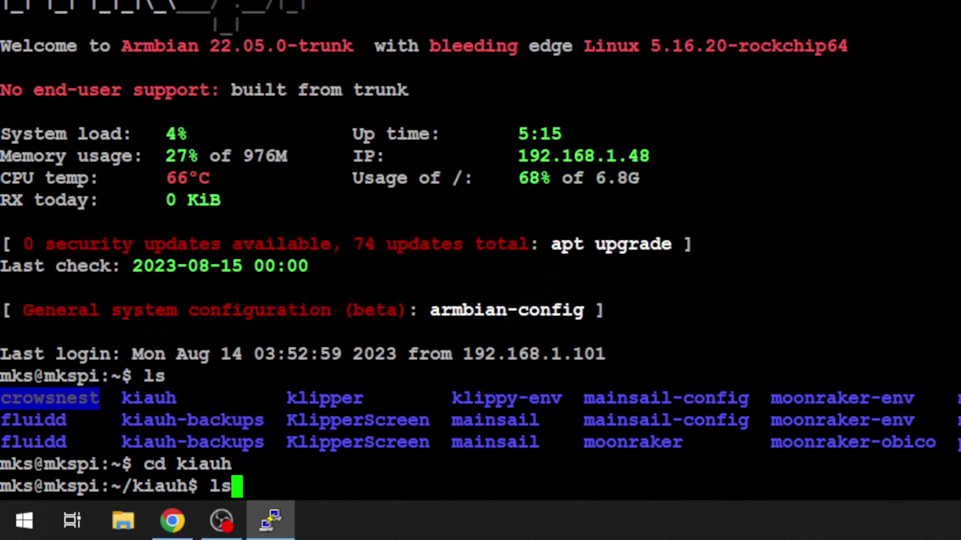
{"action": "key", "text": "Return"}
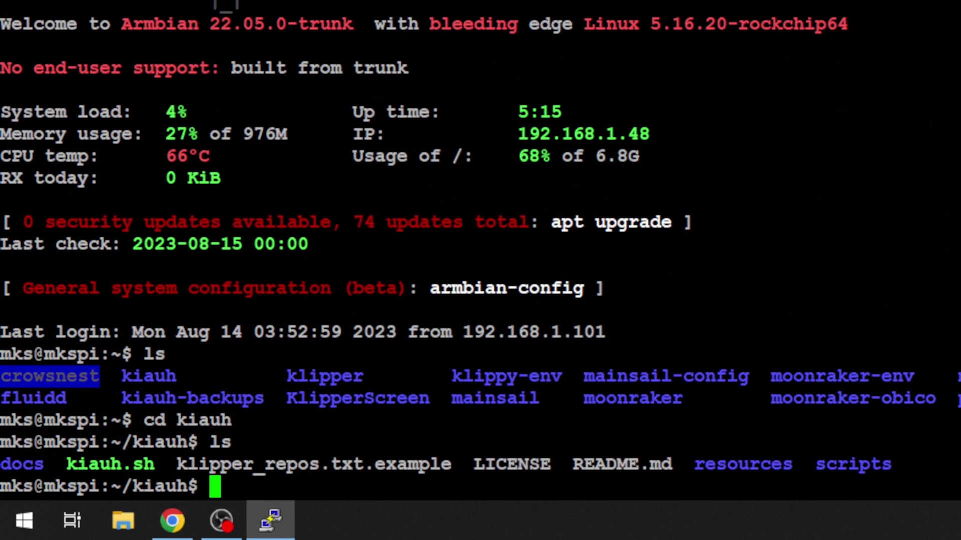
{"action": "type", "text": "./ki"}
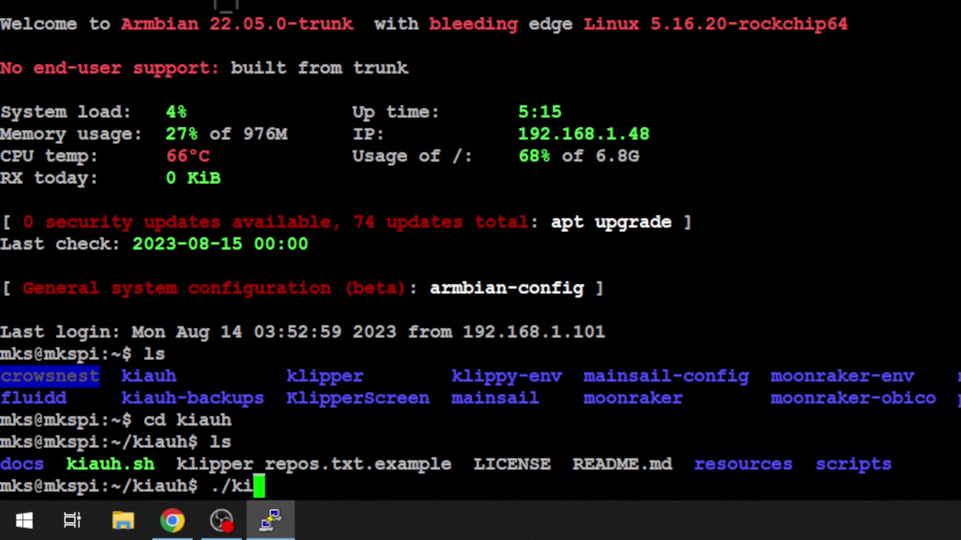
Launch kiauh.sh and answer n to skip the KIAUH update
{"action": "key", "text": "Tab"}
{"action": "key", "text": "Return"}
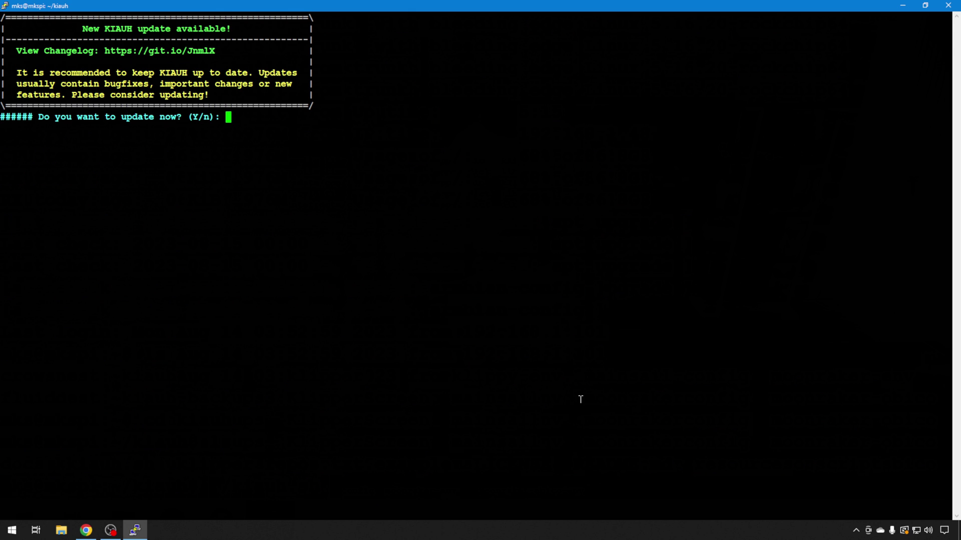
{"action": "type", "text": "n"}
{"action": "key", "text": "Return"}
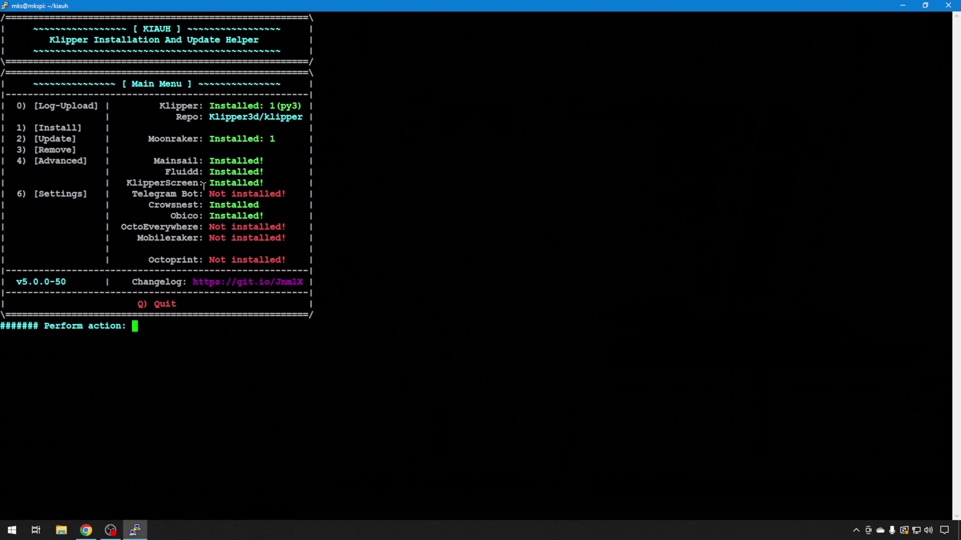
Choose KIAUH menu option 2, enter the sudo password, go back with b, then quit
{"action": "type", "text": "2"}
{"action": "key", "text": "Return"}
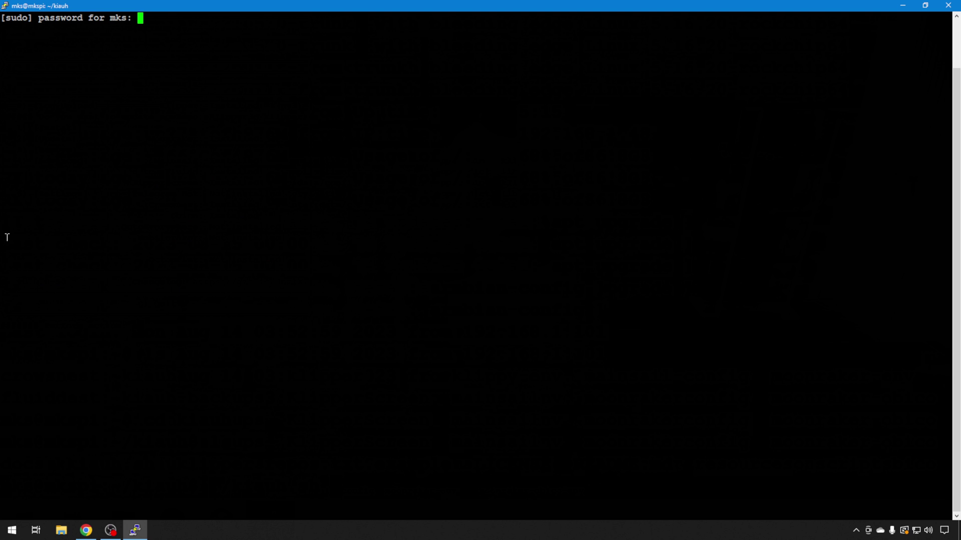
{"action": "key", "text": "Return"}
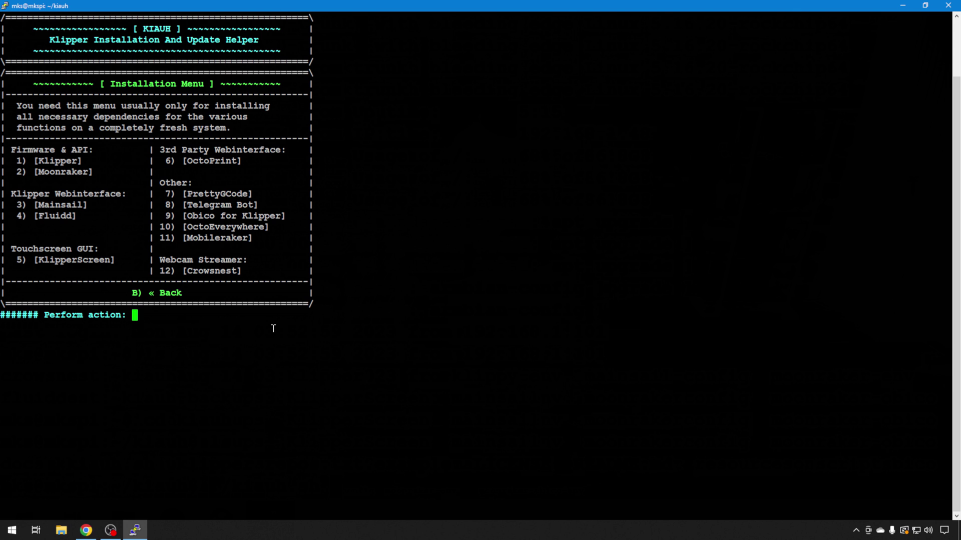
{"action": "type", "text": "b"}
{"action": "key", "text": "Return"}
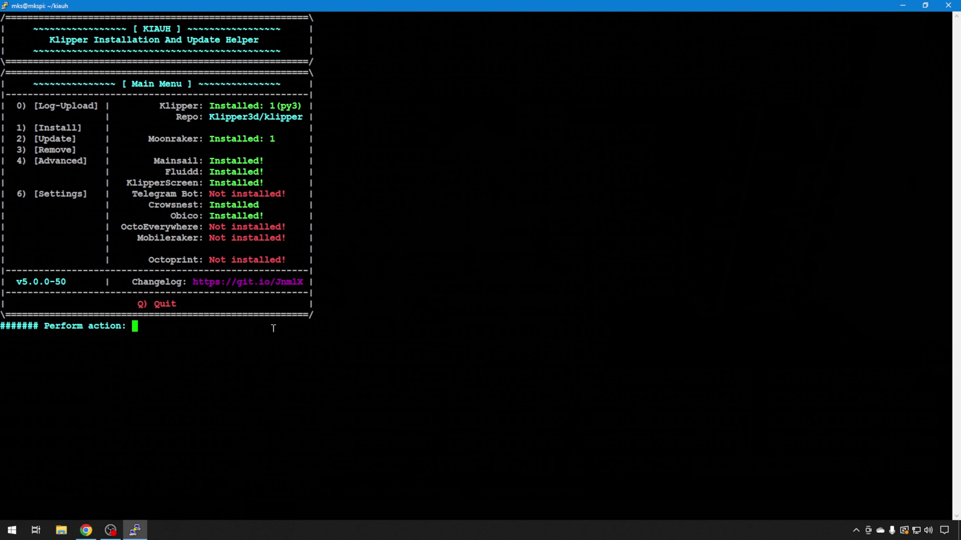
{"action": "type", "text": "q"}
{"action": "key", "text": "Return"}
Bring up the Crowsnest Installation docs in Chrome and focus the page
{"action": "key", "text": "alt+Tab"}
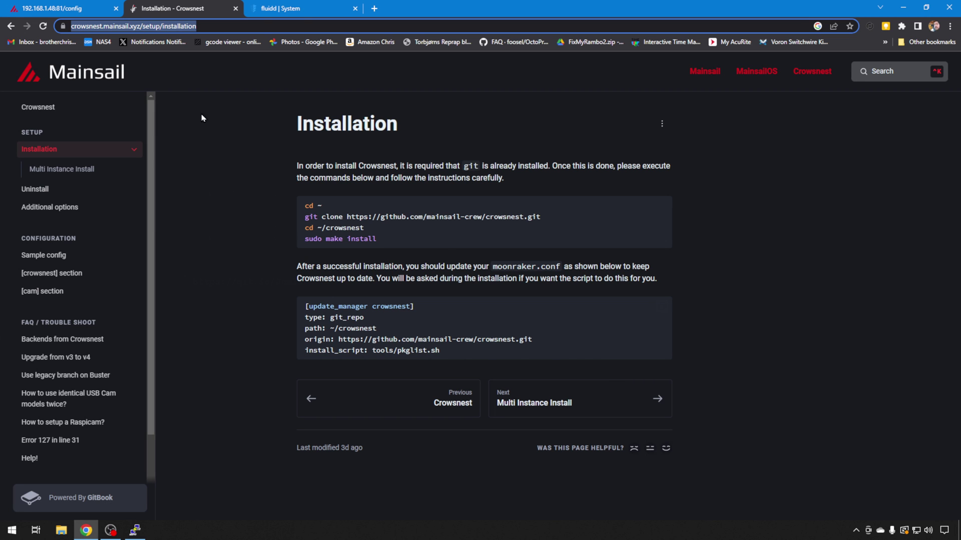
{"action": "left_click", "coordinate": [399, 233]}
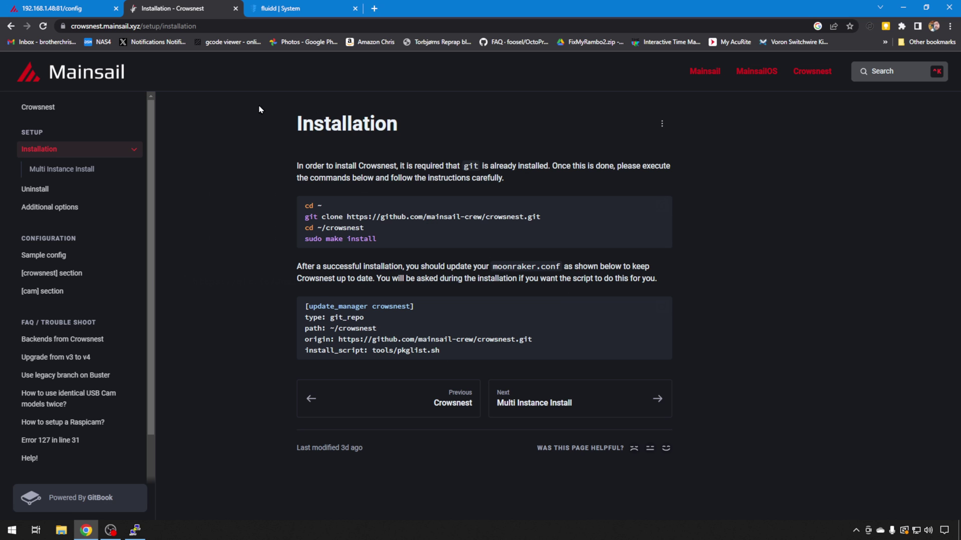
View moonraker.conf in Fluidd's configuration files, then return to the Crowsnest Installation docs
{"action": "left_click", "coordinate": [293, 11]}
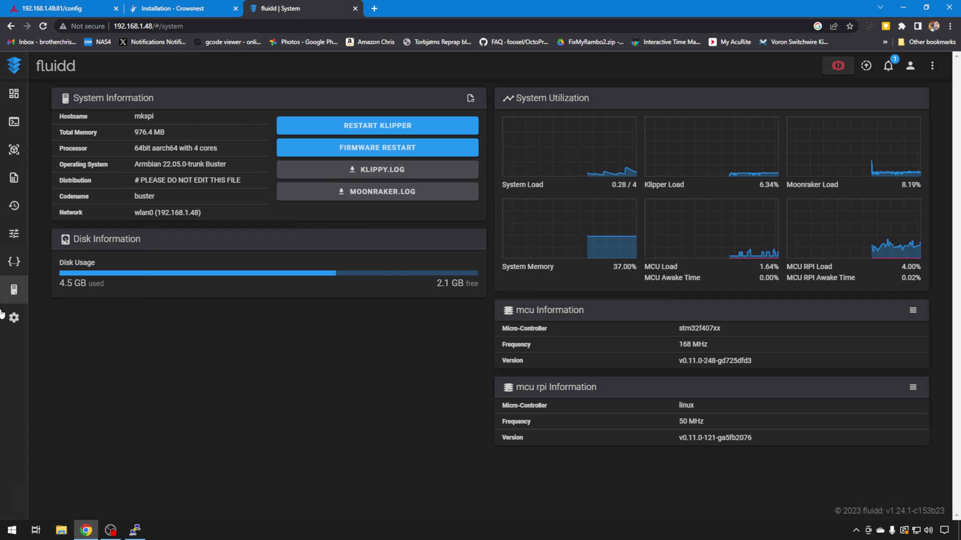
{"action": "left_click", "coordinate": [21, 267]}
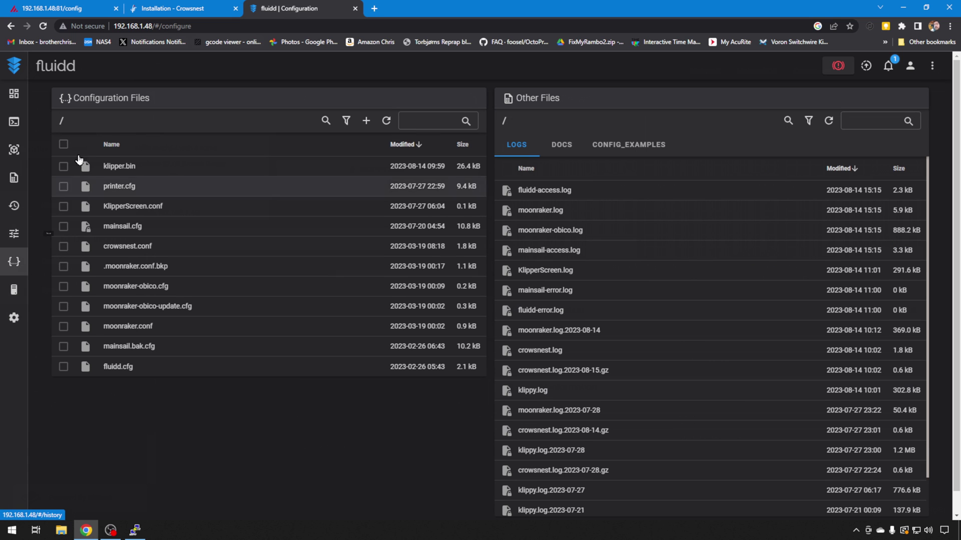
{"action": "left_click", "coordinate": [135, 328]}
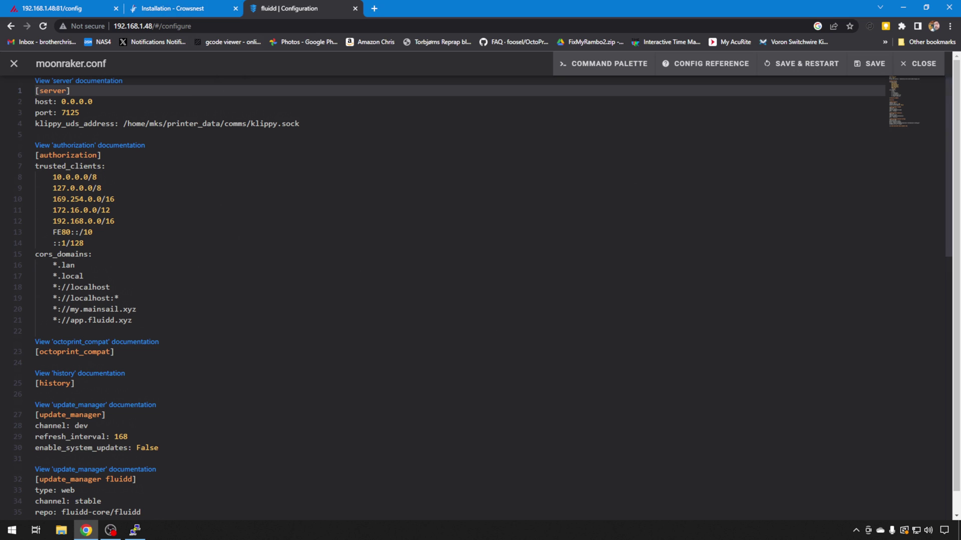
{"action": "left_click", "coordinate": [155, 11]}
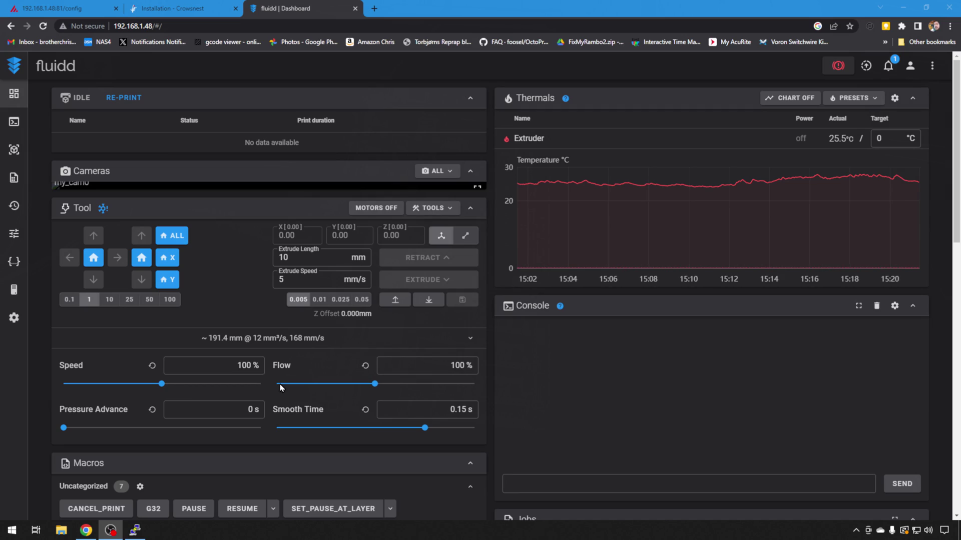
Open Fluidd's Settings page at the General section
{"action": "left_click", "coordinate": [17, 319]}
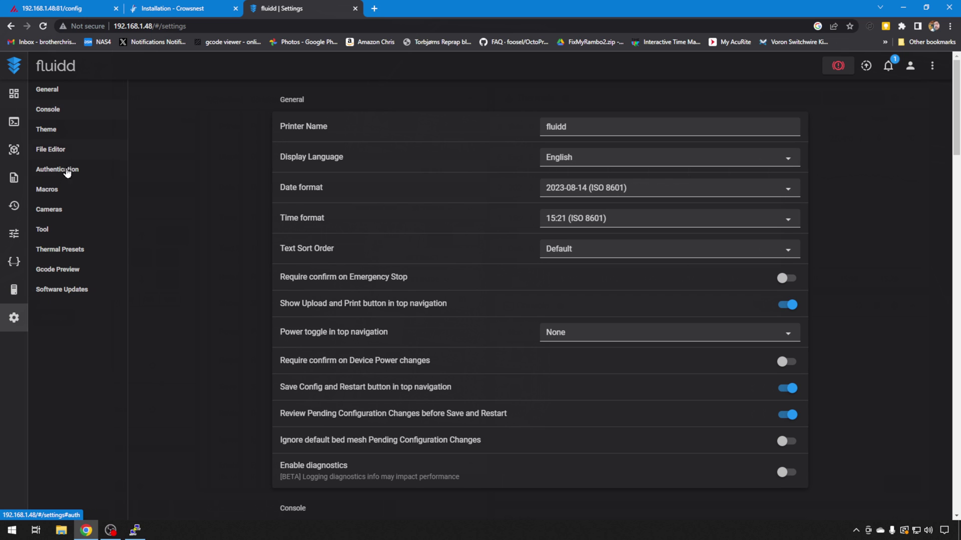
Add a camera named cam1_red under Settings > Cameras and delete my_cam0
{"action": "left_click", "coordinate": [59, 212]}
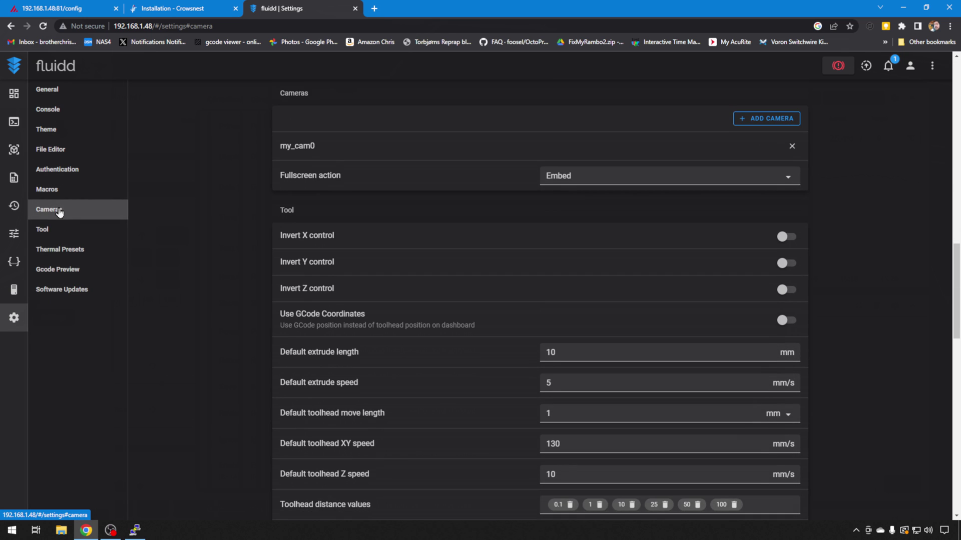
{"action": "left_click", "coordinate": [773, 122]}
{"action": "left_click", "coordinate": [511, 198]}
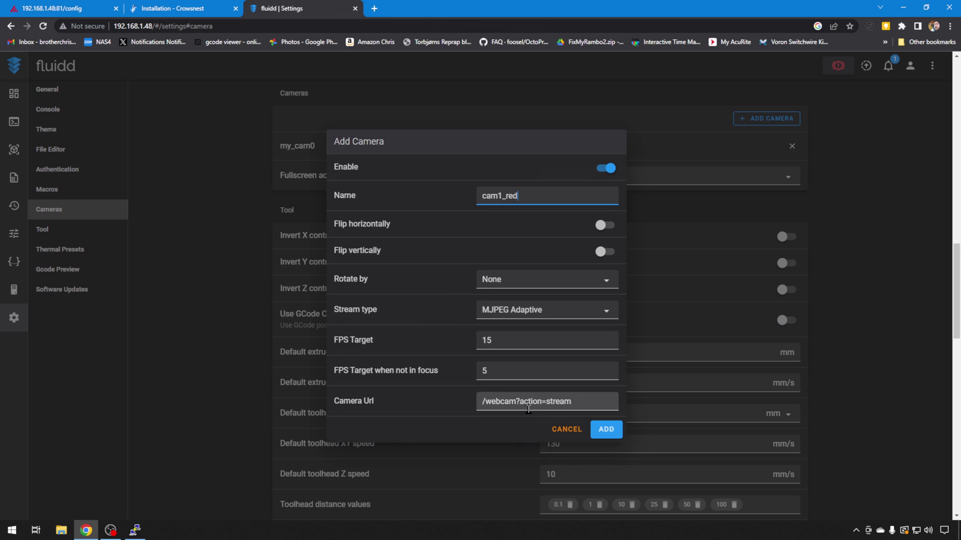
{"action": "left_click", "coordinate": [605, 435]}
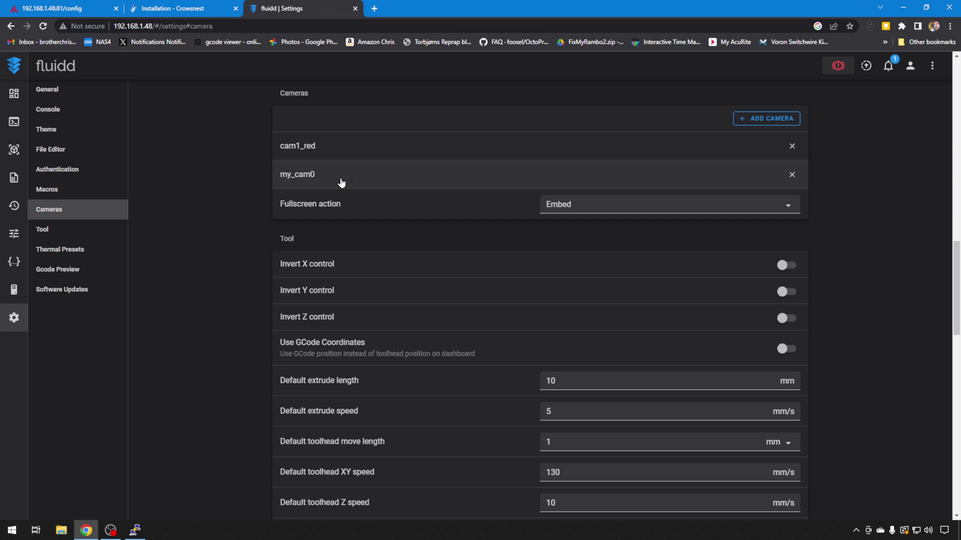
{"action": "left_click", "coordinate": [792, 176]}
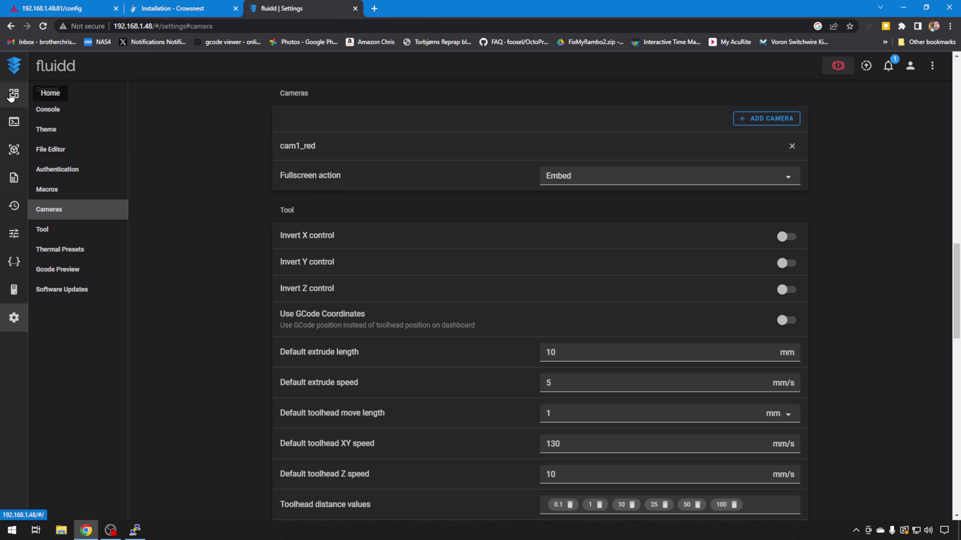
Return to the dashboard and reboot the printer host, confirming with YES
{"action": "left_click", "coordinate": [11, 96]}
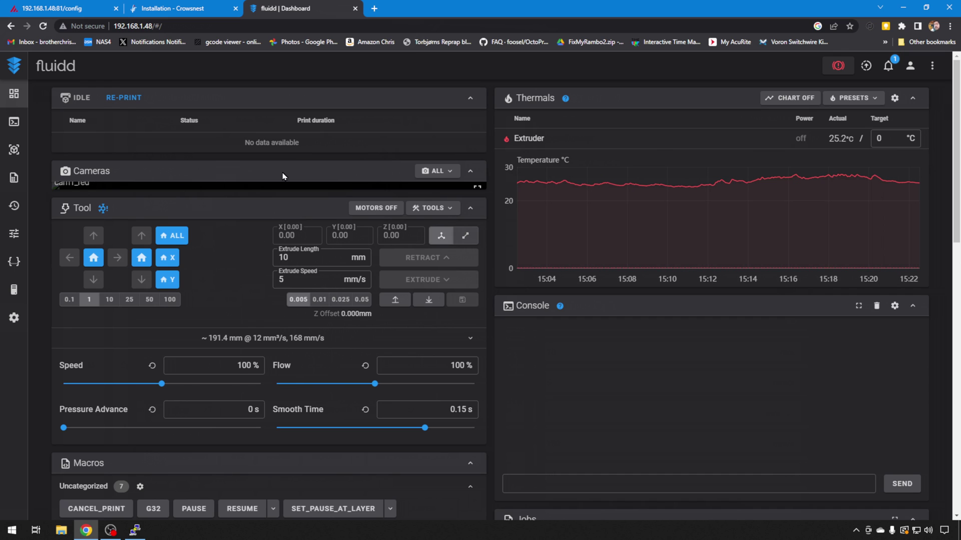
{"action": "left_click", "coordinate": [931, 66]}
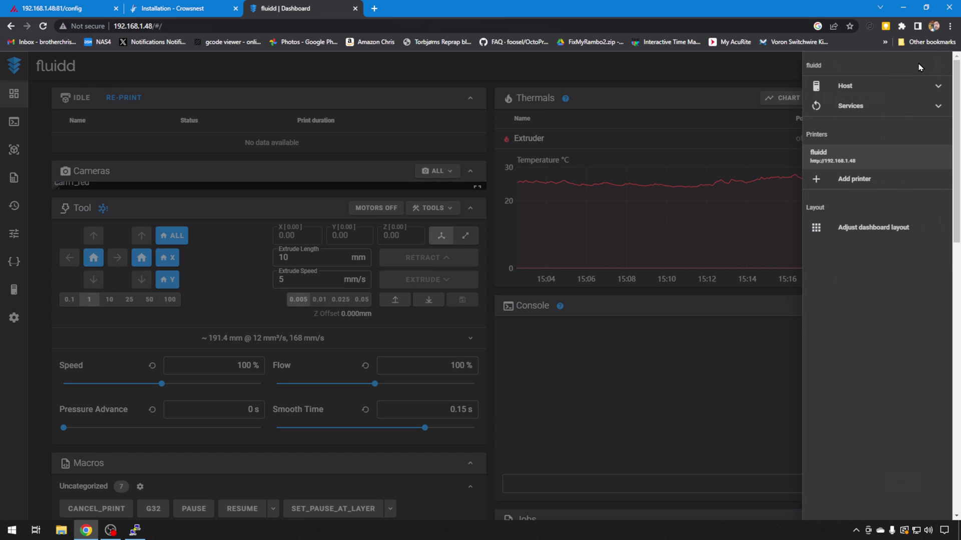
{"action": "left_click", "coordinate": [909, 88]}
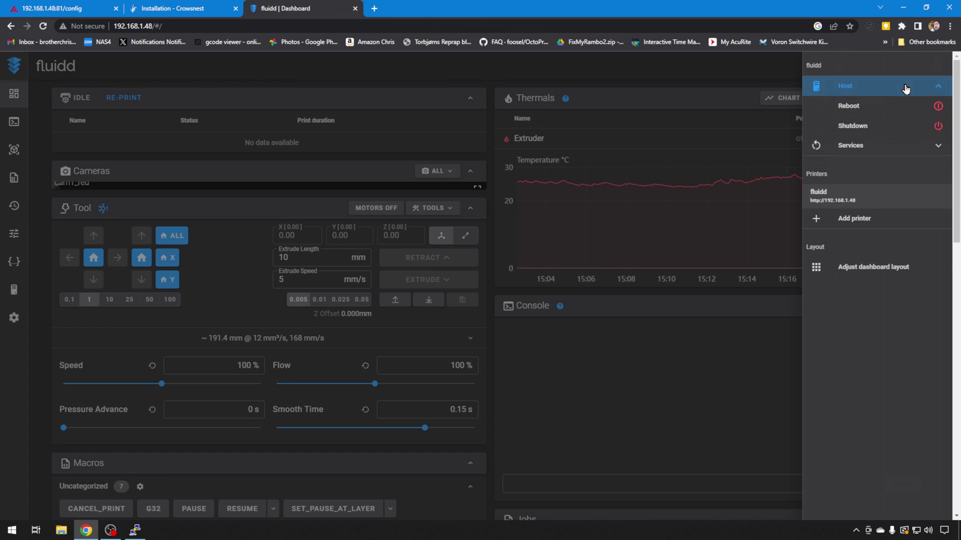
{"action": "left_click", "coordinate": [880, 108]}
{"action": "left_click", "coordinate": [561, 306]}
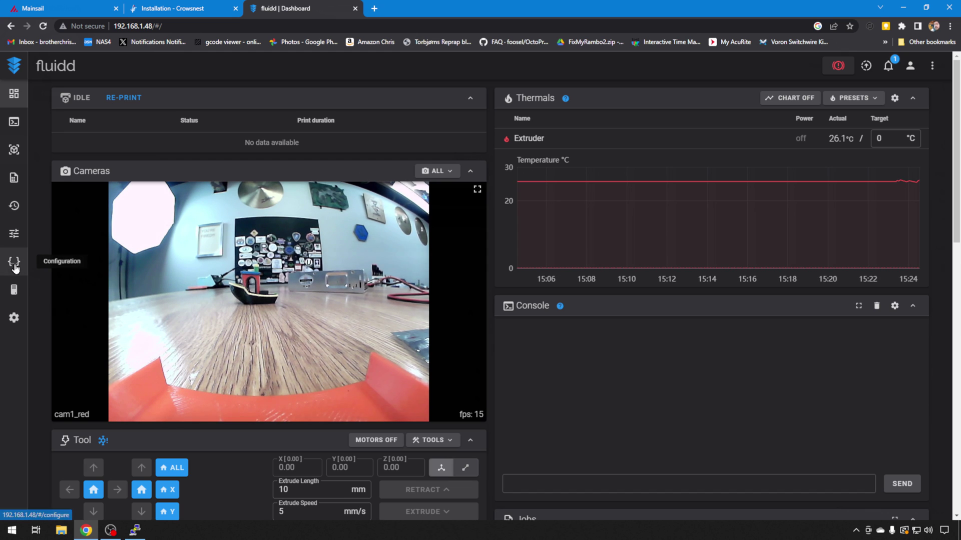
Review crowsnest.conf in the configuration editor, then close it and go to Settings
{"action": "left_click", "coordinate": [15, 265]}
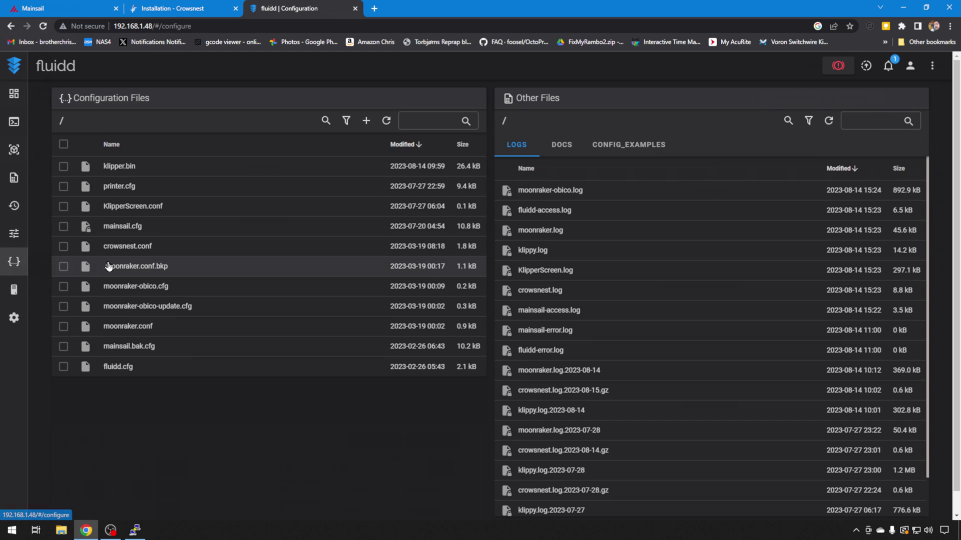
{"action": "left_click", "coordinate": [131, 249]}
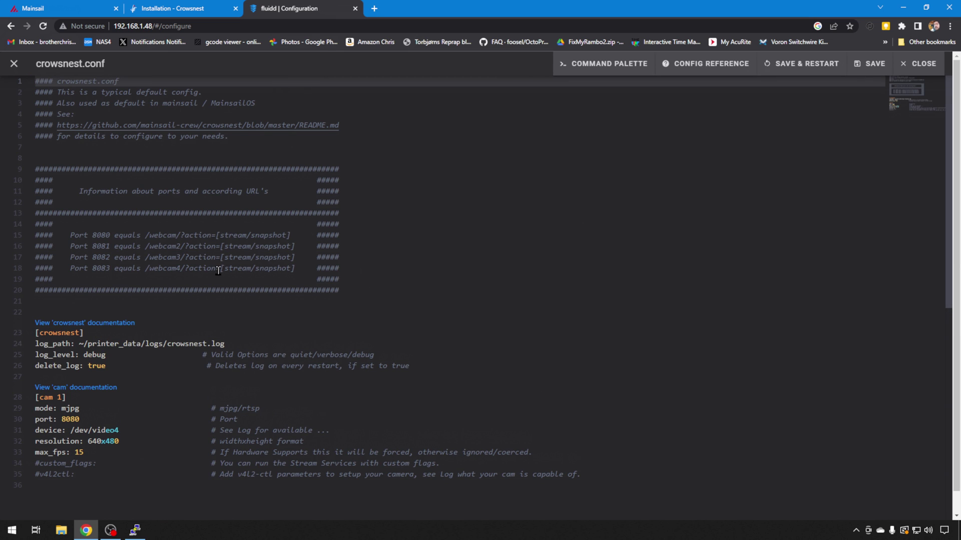
{"action": "scroll", "coordinate": [218, 271], "scroll_direction": "down", "scroll_amount": 3}
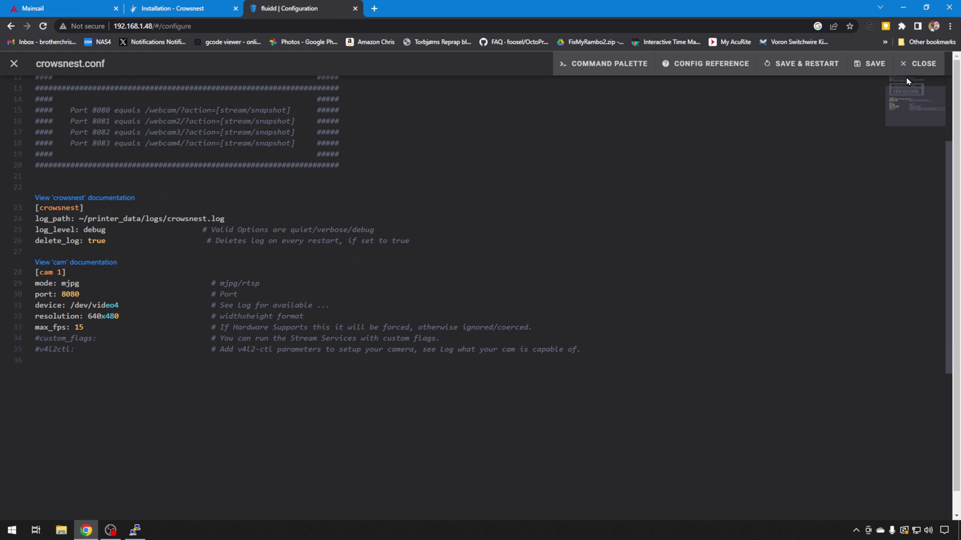
{"action": "left_click", "coordinate": [920, 63]}
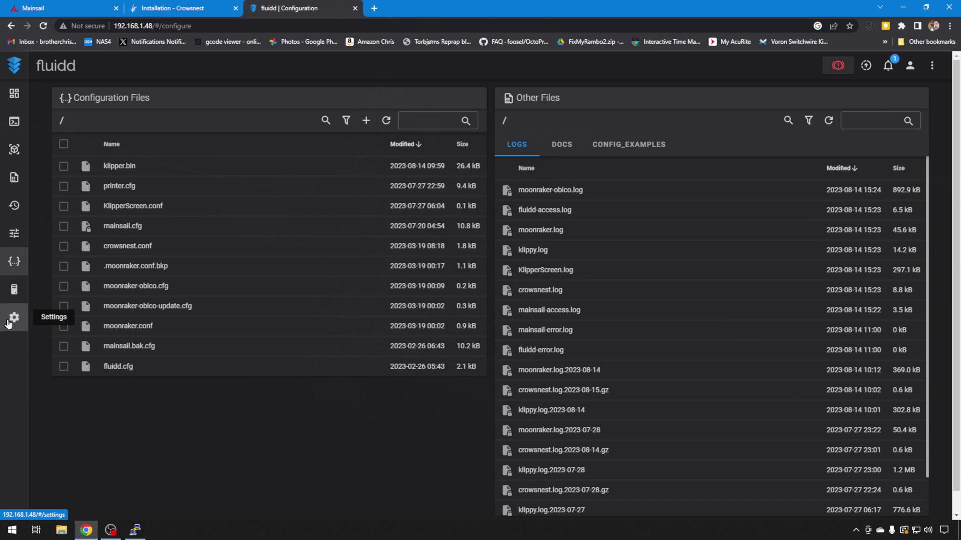
{"action": "left_click", "coordinate": [15, 318]}
Add a second camera named cam2 in Settings > Cameras alongside cam1_red
{"action": "left_click", "coordinate": [71, 219]}
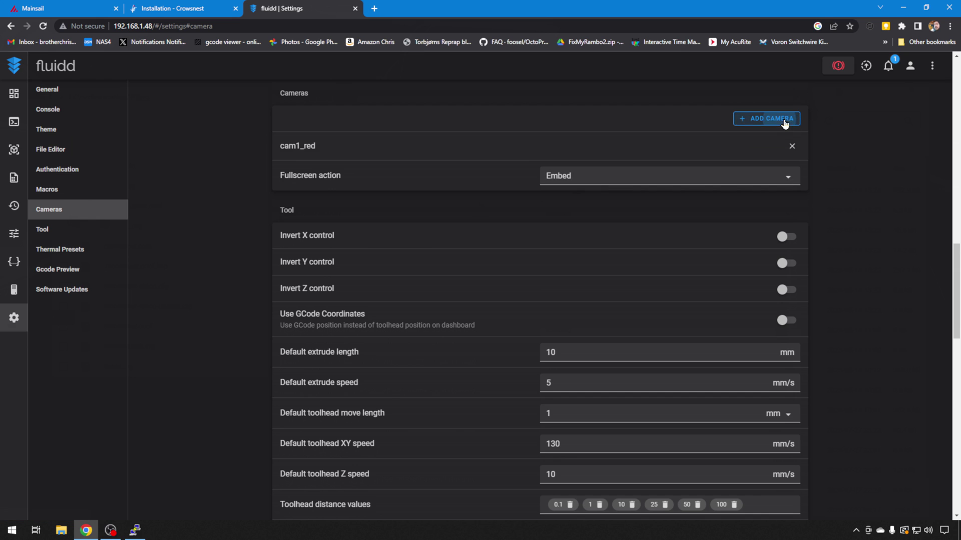
{"action": "left_click", "coordinate": [771, 118]}
{"action": "left_click", "coordinate": [554, 193]}
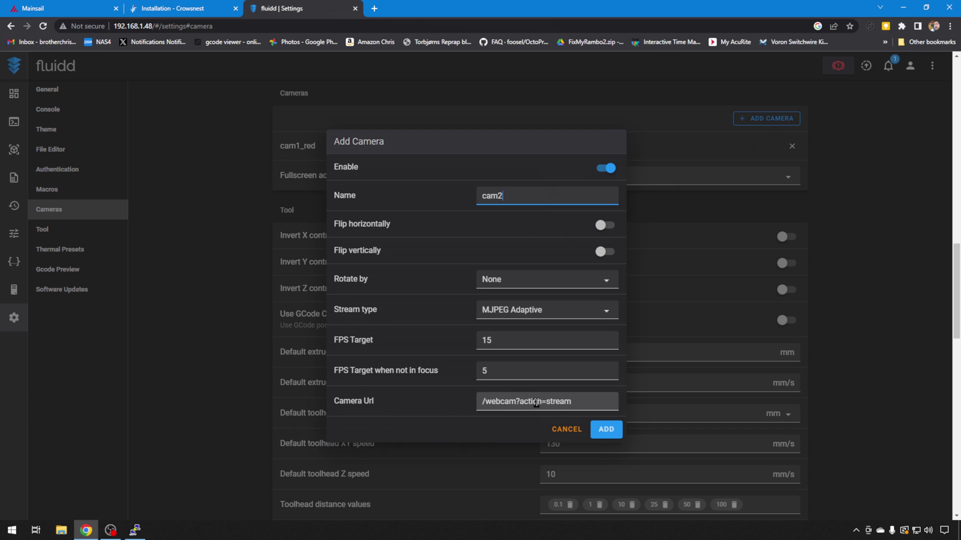
{"action": "left_click", "coordinate": [604, 432]}
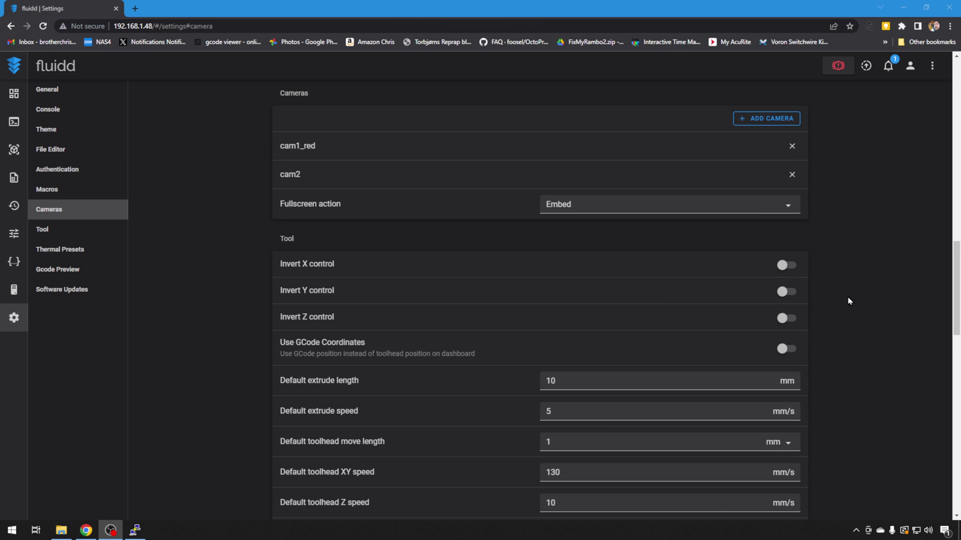
{"action": "left_click", "coordinate": [930, 67]}
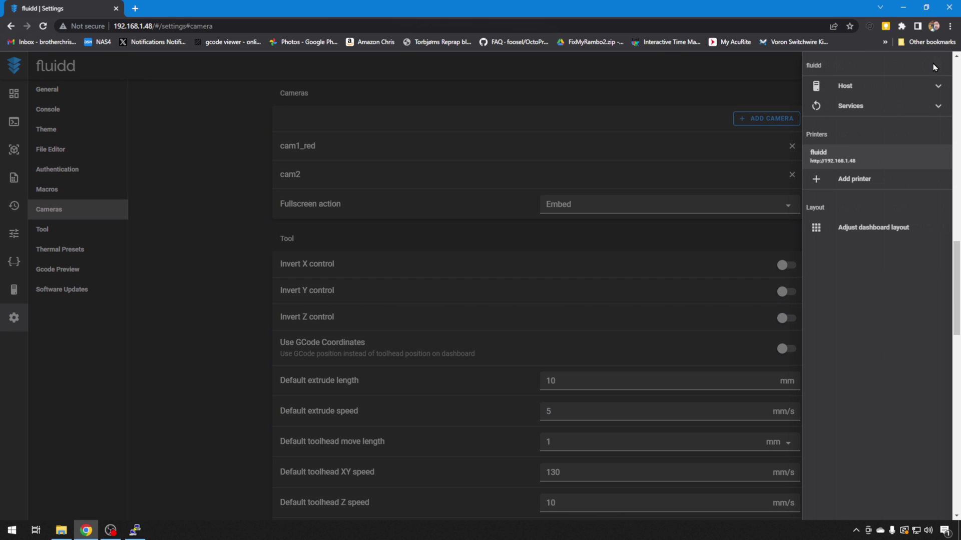
Expand the Host power options, then bring the PuTTY terminal to the front
{"action": "left_click", "coordinate": [895, 94]}
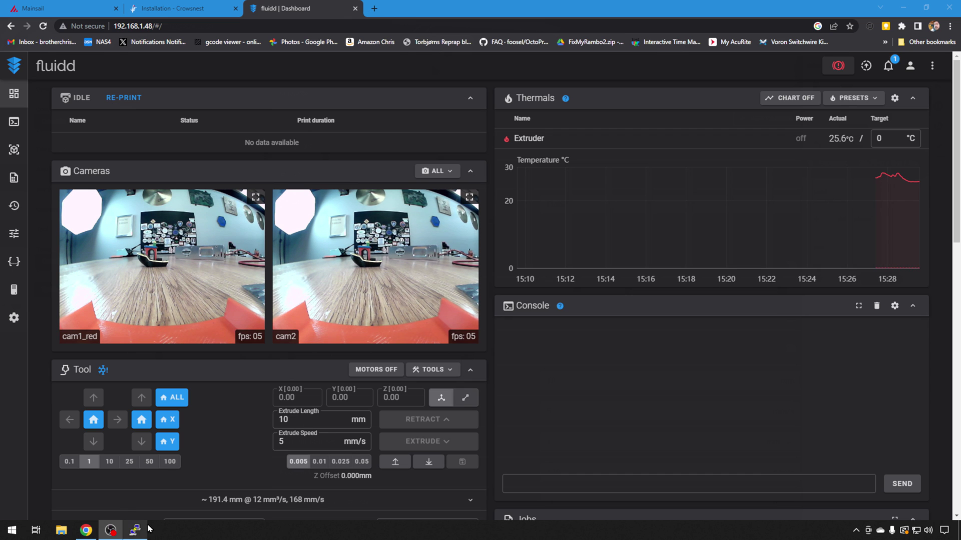
{"action": "mouse_move", "coordinate": [138, 533]}
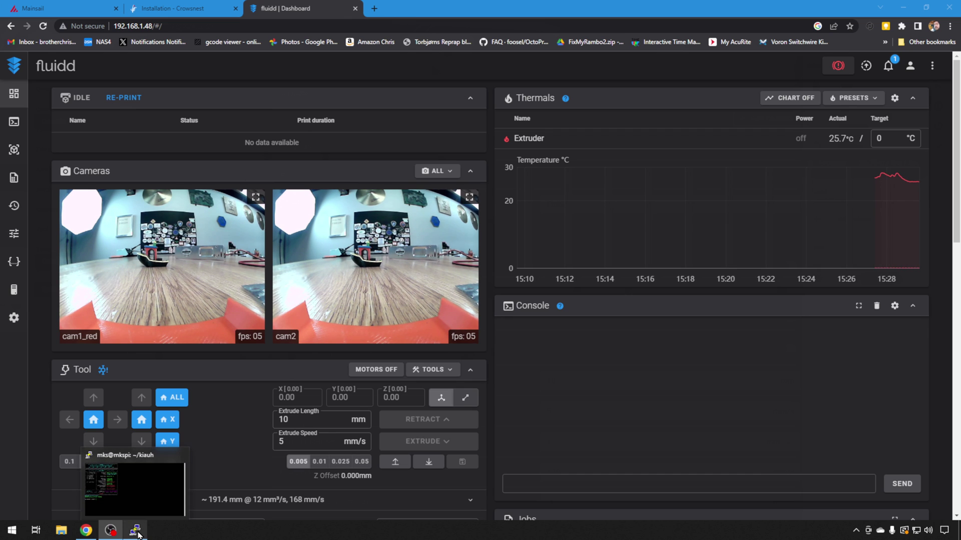
{"action": "left_click", "coordinate": [136, 531]}
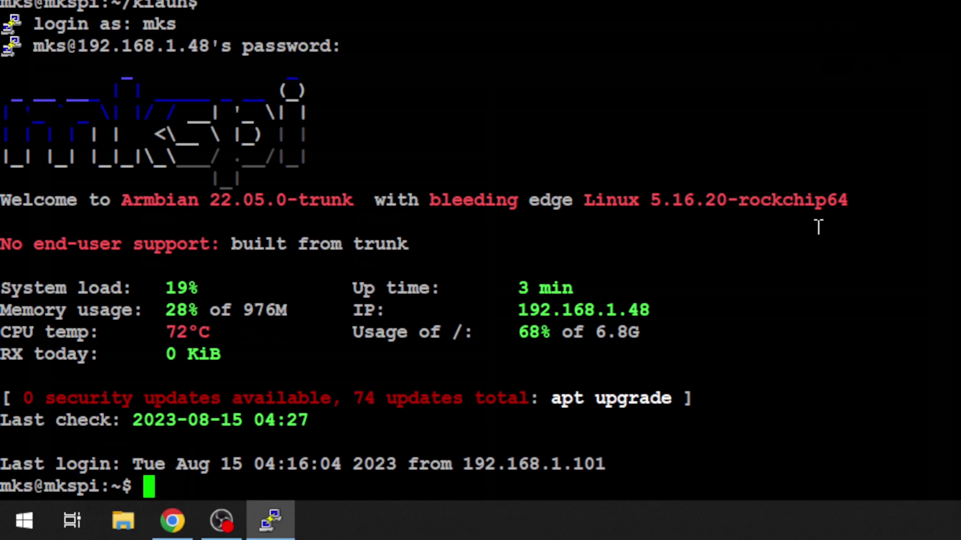
List /dev/v4l, then /dev/v4l/by-id after fixing the 'bu-id' typo, to show the camera IDs
{"action": "type", "text": "ls "}
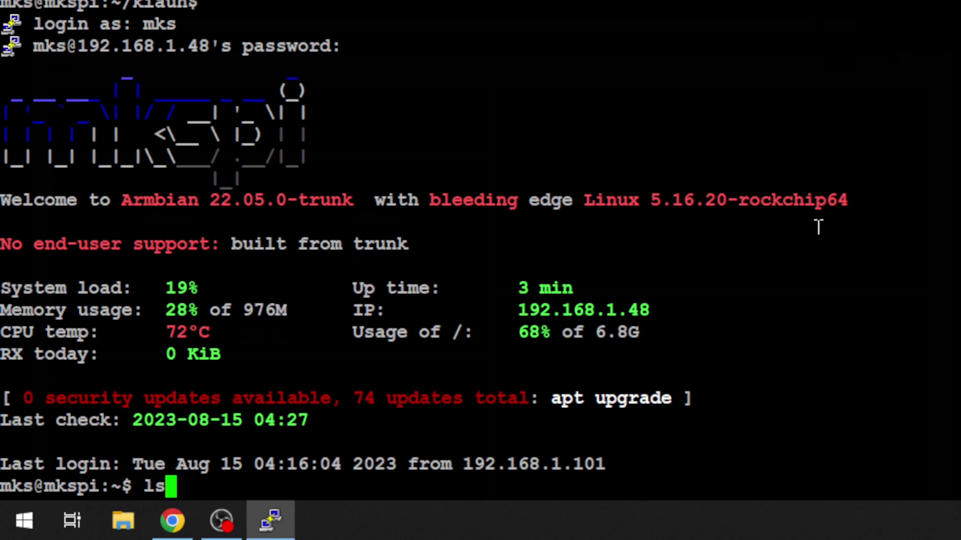
{"action": "type", "text": "/de"}
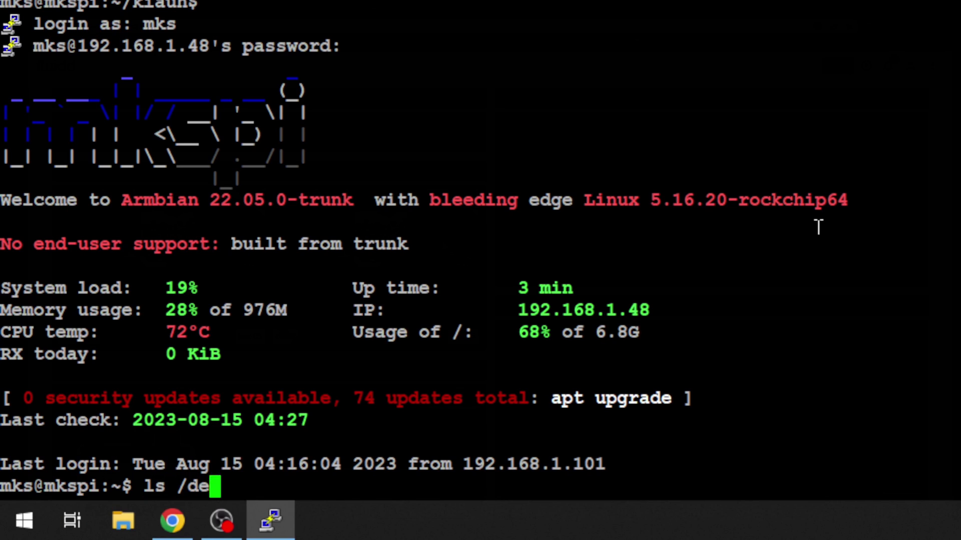
{"action": "type", "text": "v/"}
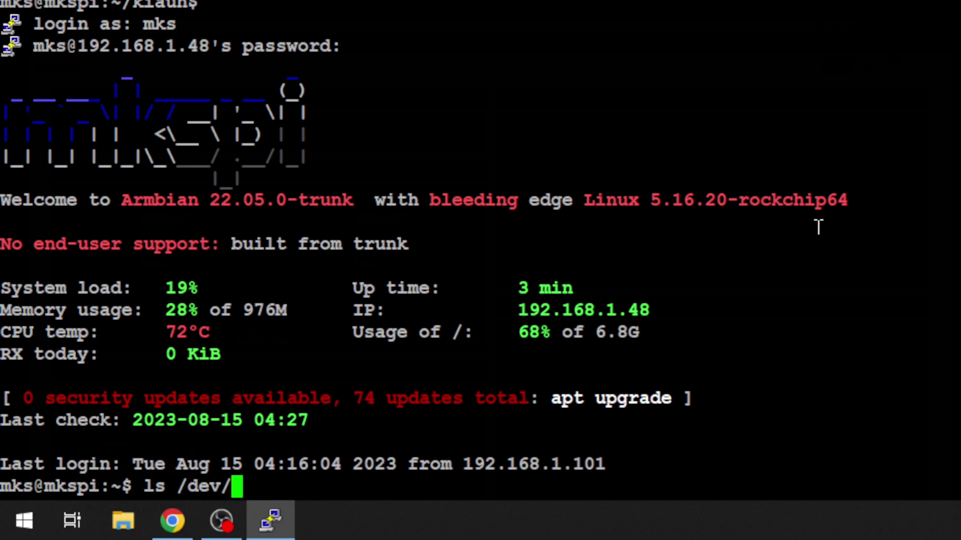
{"action": "type", "text": "v"}
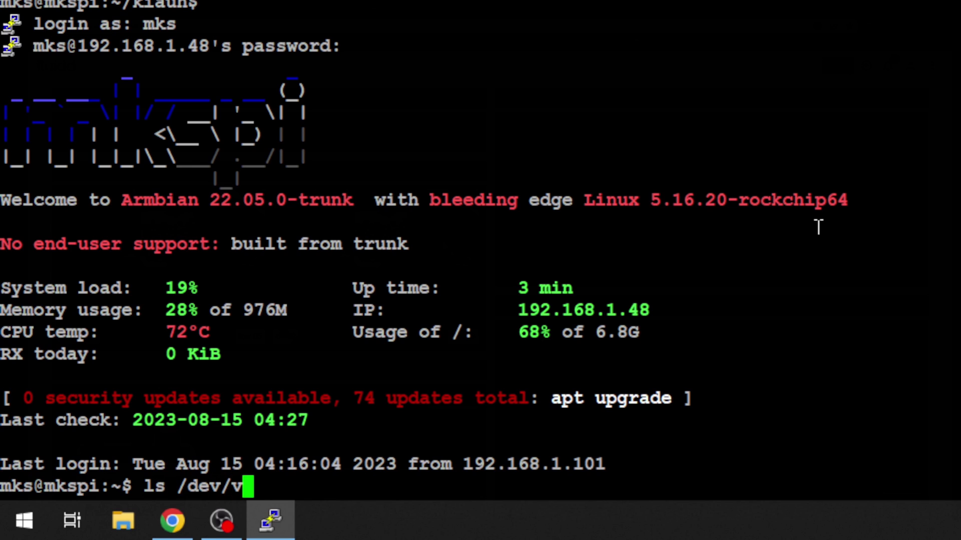
{"action": "type", "text": "4l"}
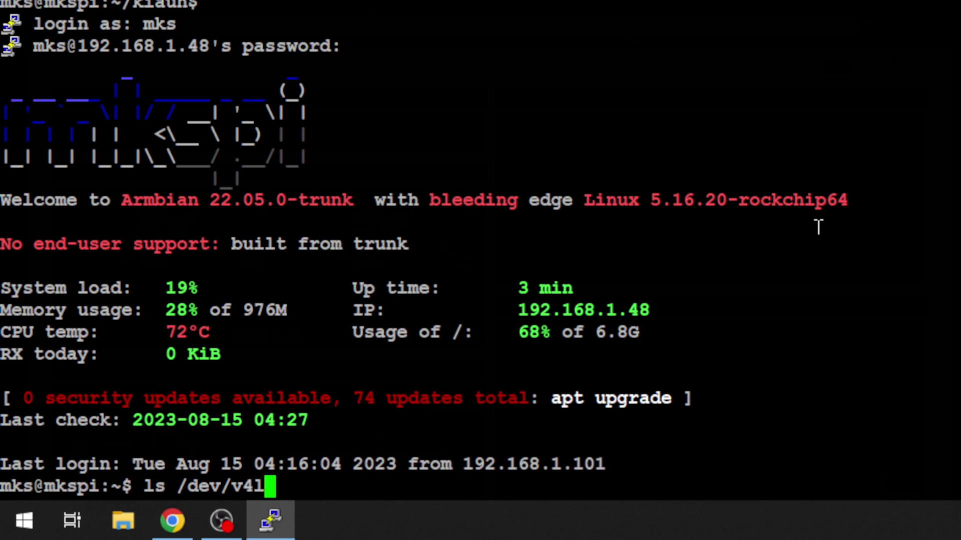
{"action": "key", "text": "Return"}
{"action": "key", "text": "Up"}
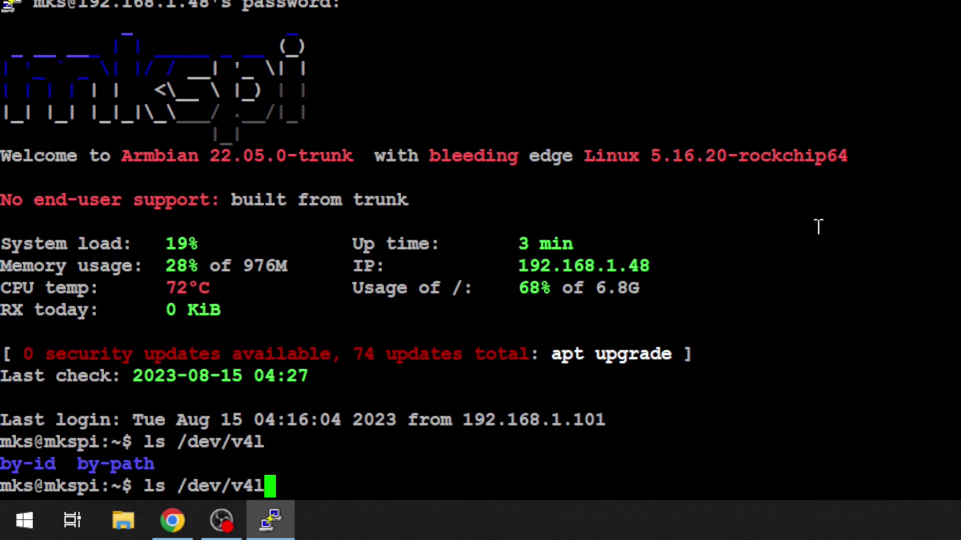
{"action": "type", "text": "/"}
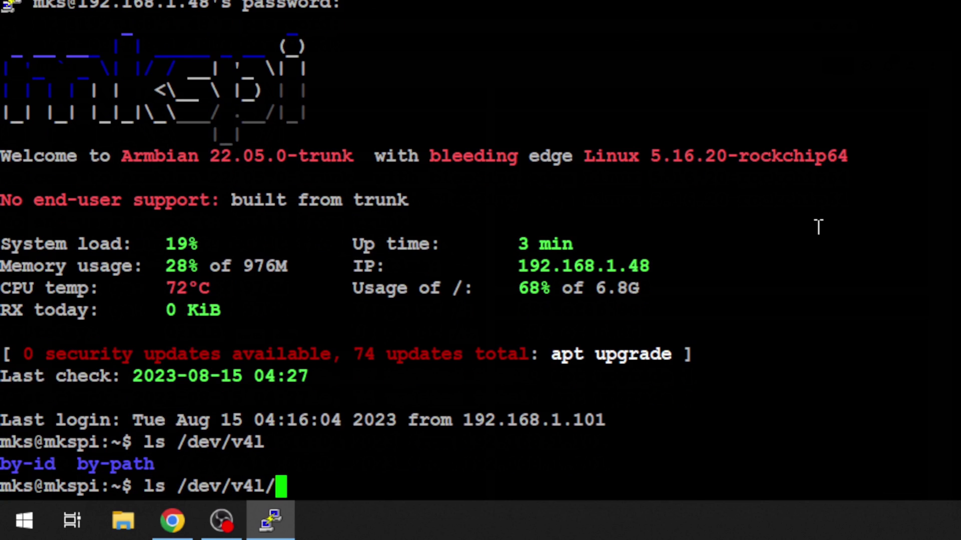
{"action": "type", "text": "bu-id"}
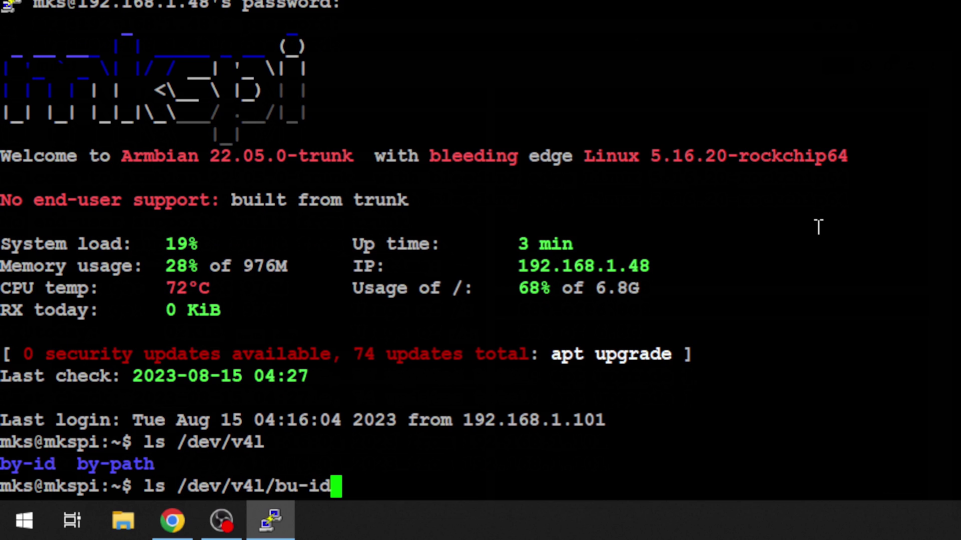
{"action": "key", "text": "Return"}
{"action": "key", "text": "Up"}
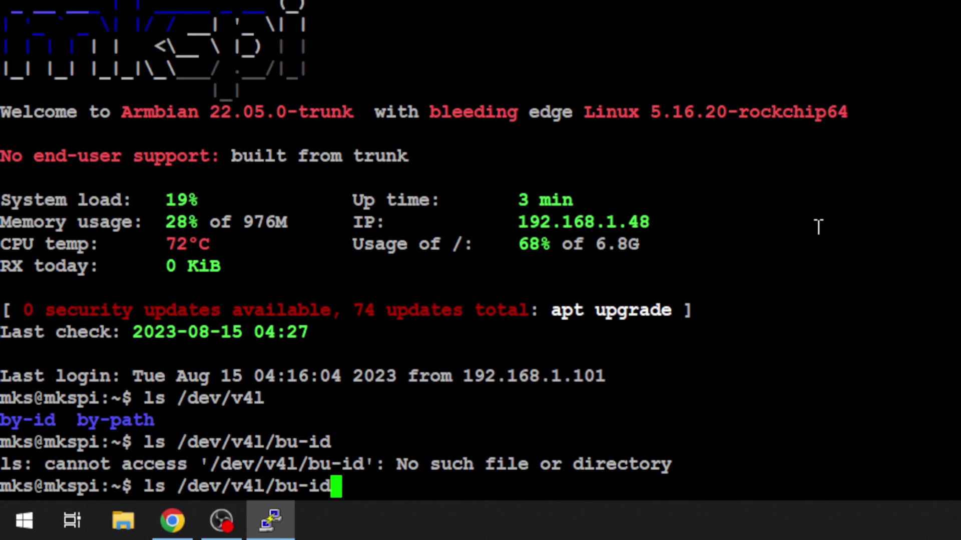
{"action": "key", "text": "Left"}
{"action": "key", "text": "Left"}
{"action": "key", "text": "Left"}
{"action": "key", "text": "BackSpace"}
{"action": "type", "text": "y"}
{"action": "key", "text": "Return"}
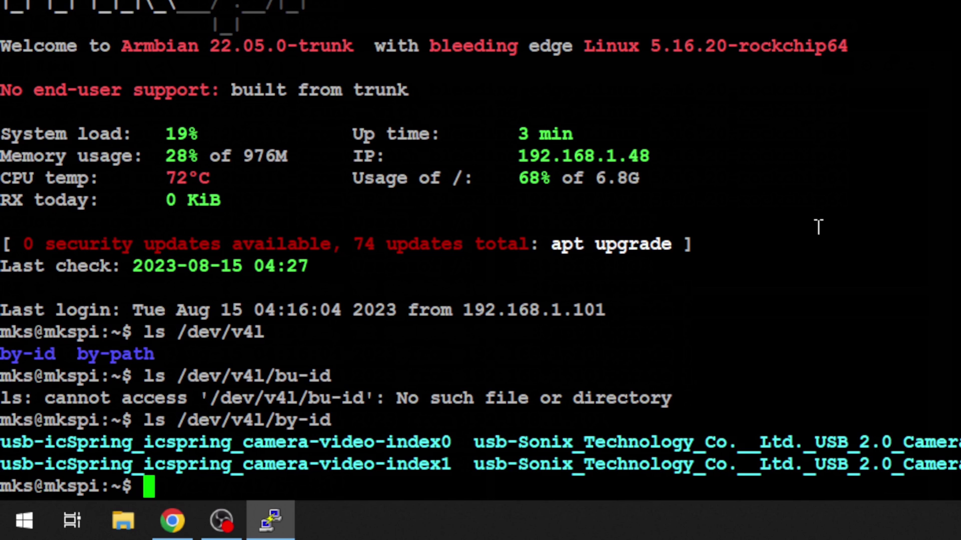
{"action": "key", "text": "Up"}
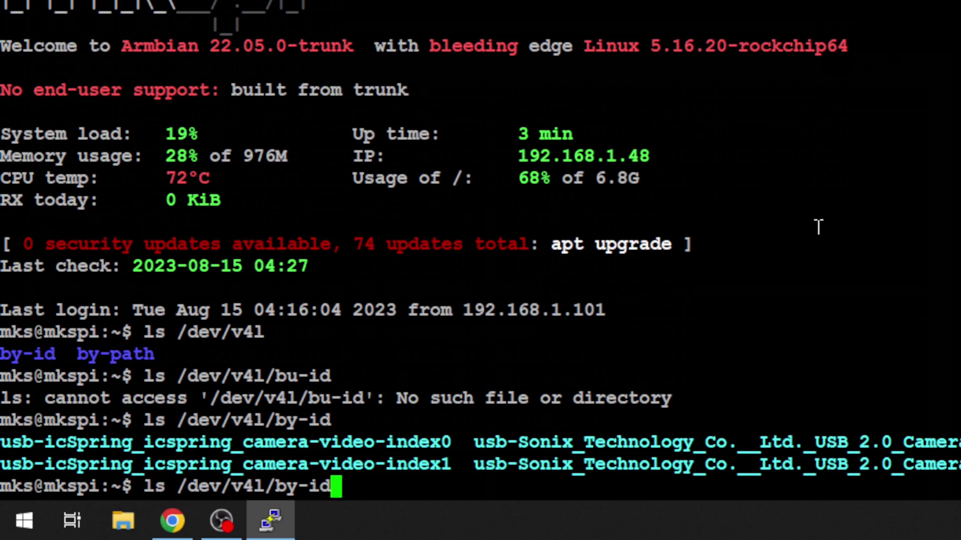
Rerun the by-id listing and copy the Sonix camera's full device name
{"action": "key", "text": "Return"}
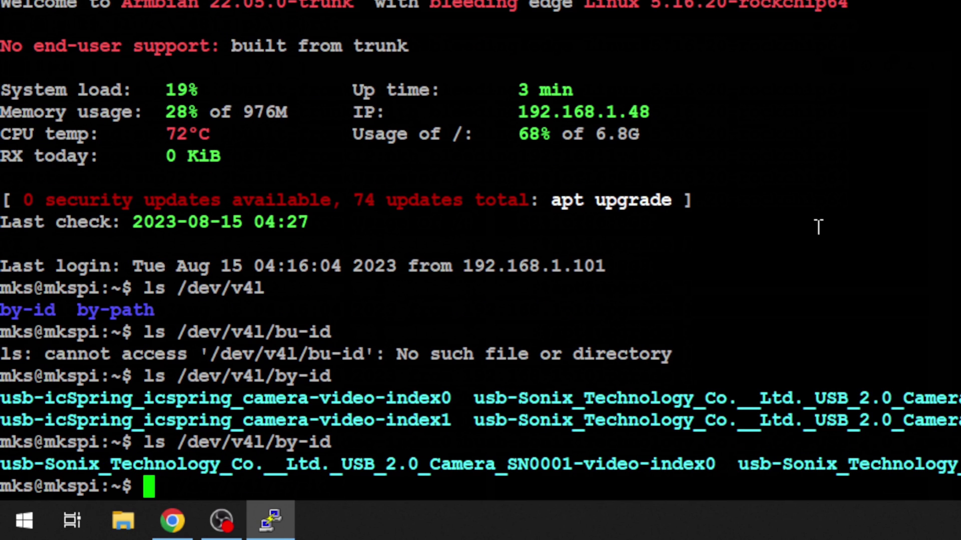
{"action": "left_click_drag", "start_coordinate": [1, 465], "coordinate": [711, 473]}
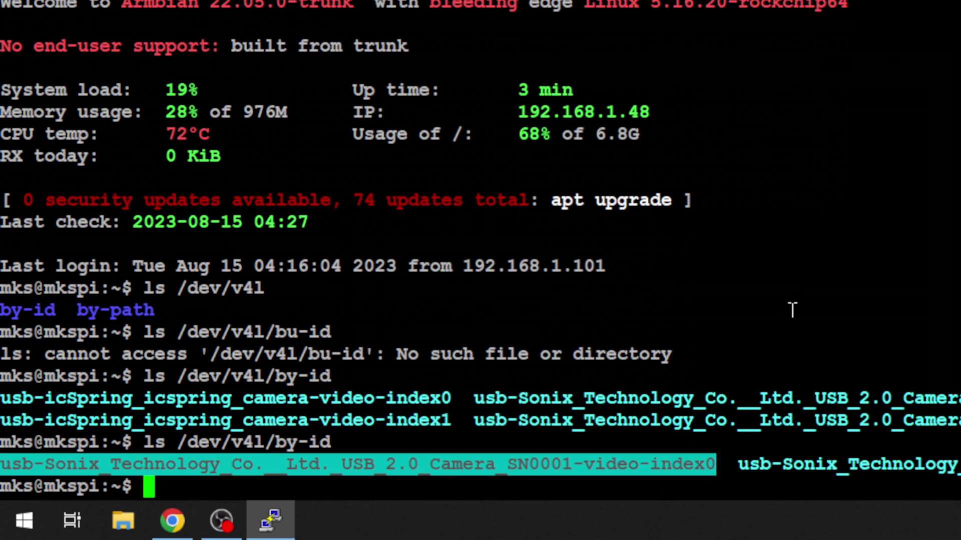
{"action": "key", "text": "Up"}
{"action": "key", "text": "Return"}
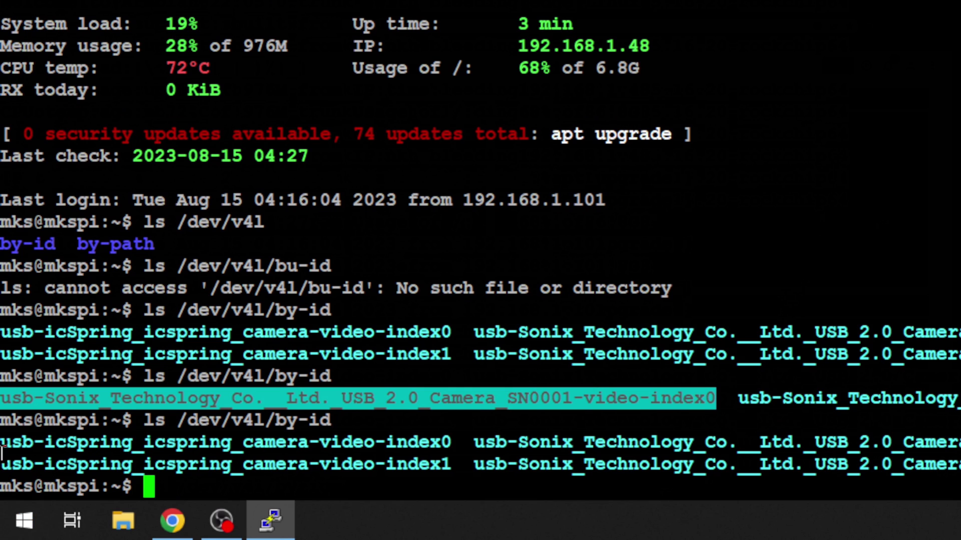
{"action": "left_click_drag", "start_coordinate": [2, 444], "coordinate": [135, 441]}
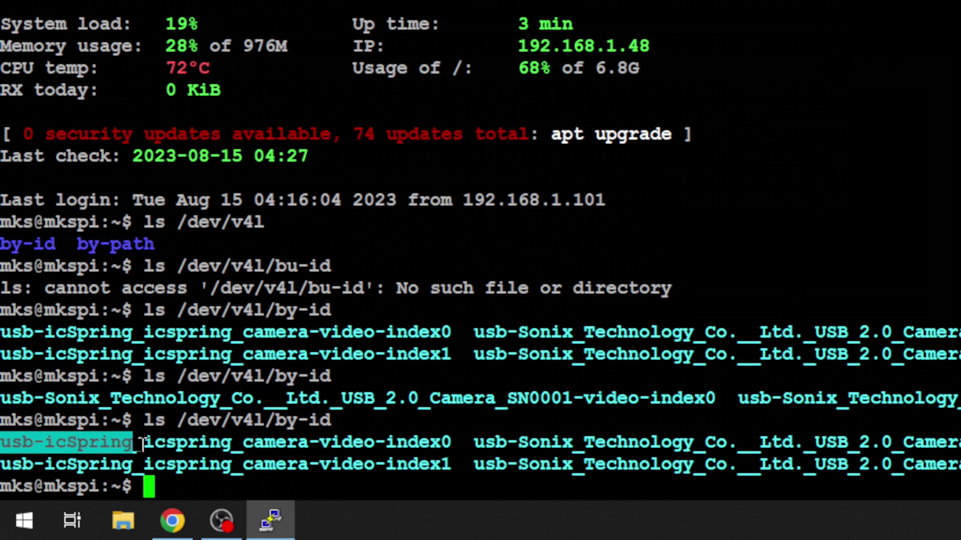
{"action": "left_click", "coordinate": [135, 442]}
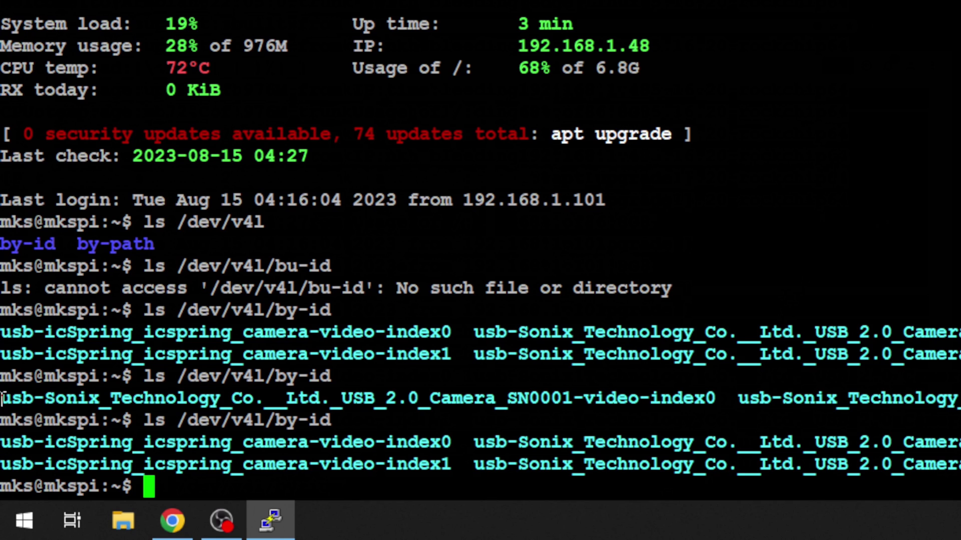
{"action": "left_click_drag", "start_coordinate": [2, 398], "coordinate": [736, 398]}
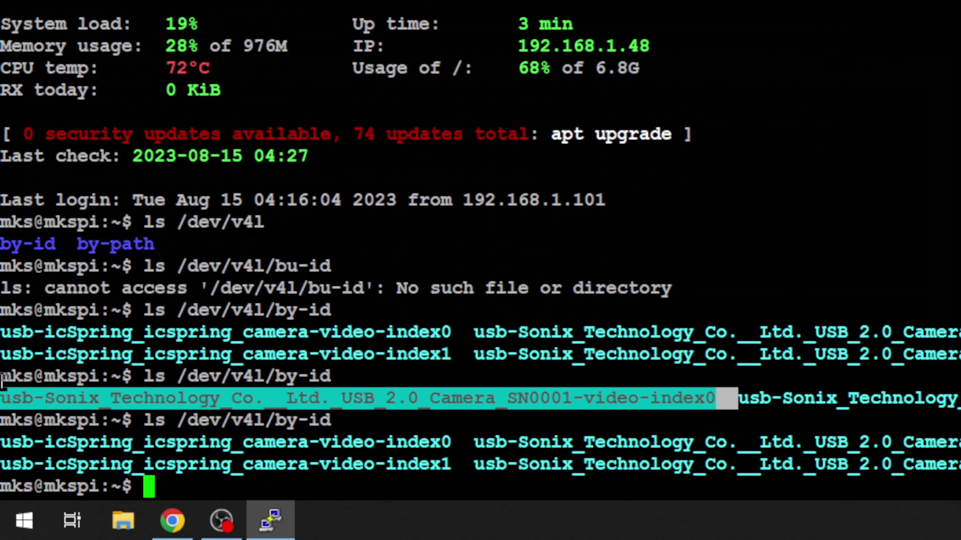
{"action": "left_click", "coordinate": [4, 397]}
{"action": "left_click_drag", "start_coordinate": [4, 400], "coordinate": [716, 397]}
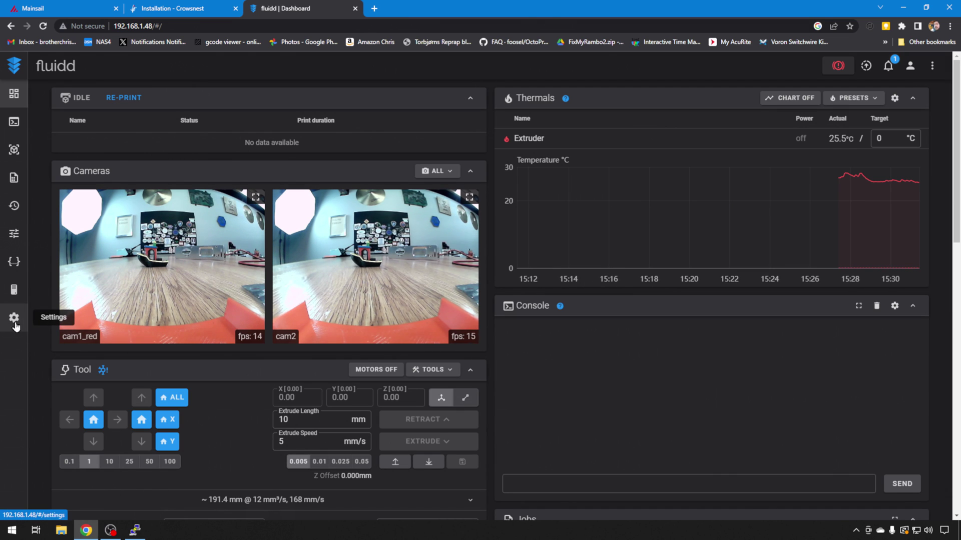
Open crowsnest.conf from Fluidd's configuration files and go to the cam 1 section
{"action": "left_click", "coordinate": [20, 261]}
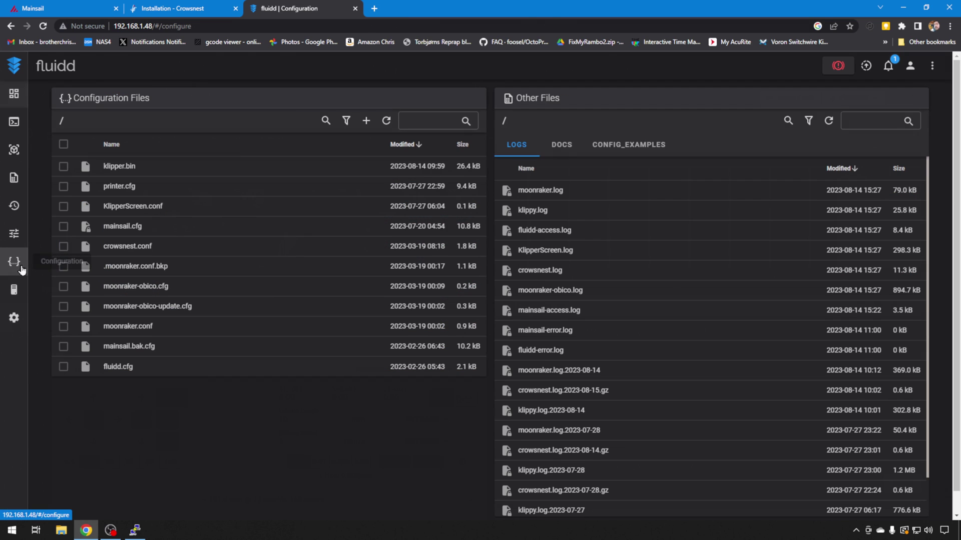
{"action": "left_click", "coordinate": [123, 249]}
{"action": "scroll", "coordinate": [150, 388], "scroll_direction": "down", "scroll_amount": 3}
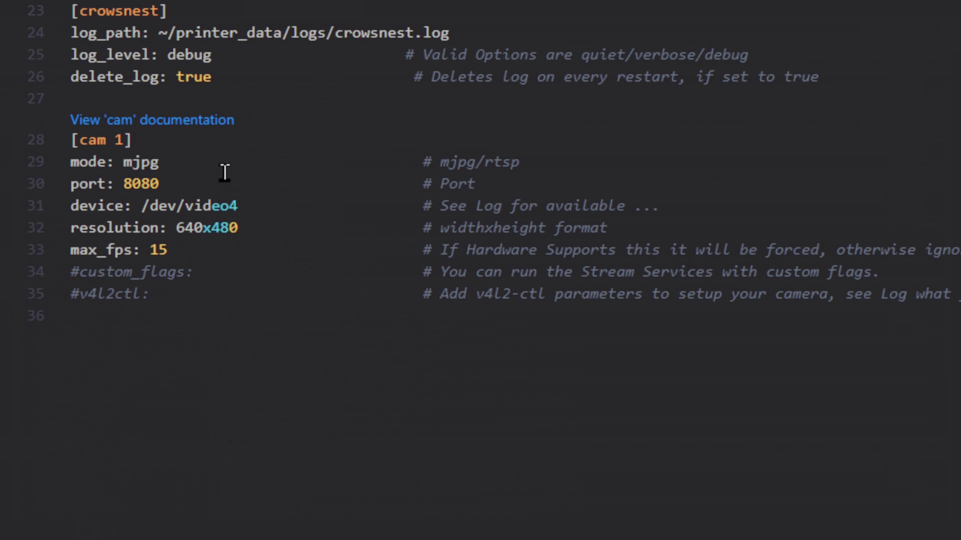
{"action": "left_click", "coordinate": [203, 179]}
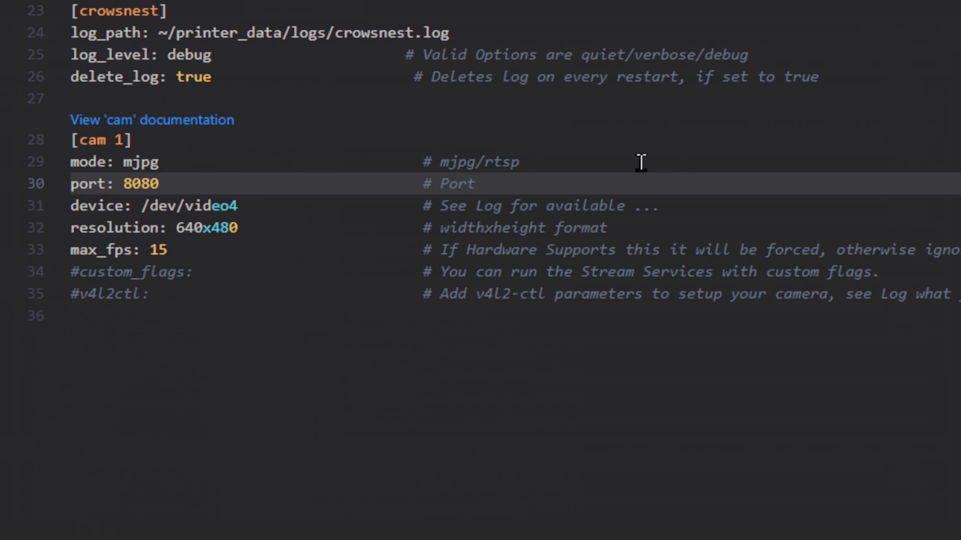
Replace cam 1's device 'video4' with 'v4l/by-id/' plus the pasted Sonix camera ID
{"action": "key", "text": "Down"}
{"action": "key", "text": "Right"}
{"action": "key", "text": "Right"}
{"action": "key", "text": "Right"}
{"action": "key", "text": "Right"}
{"action": "key", "text": "Right"}
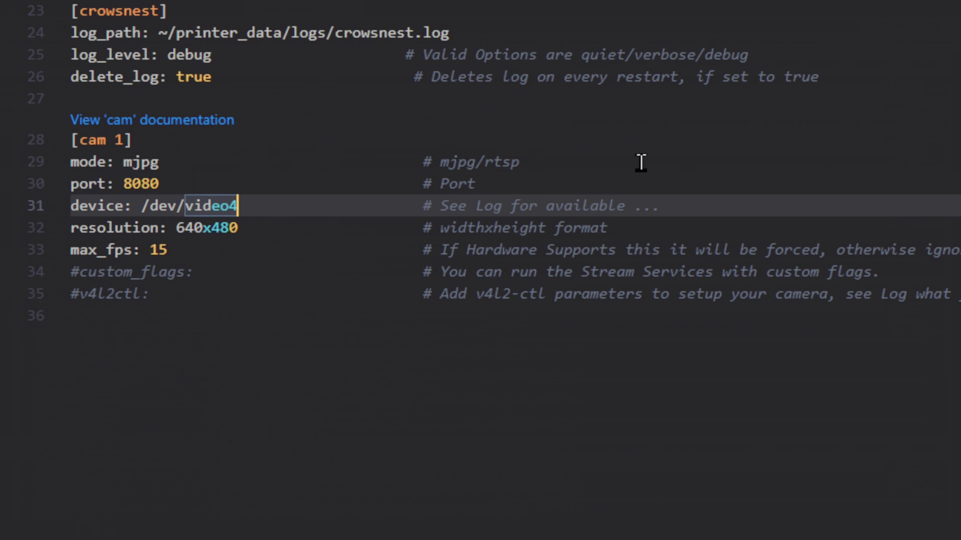
{"action": "key", "text": "BackSpace"}
{"action": "key", "text": "BackSpace"}
{"action": "key", "text": "BackSpace"}
{"action": "key", "text": "BackSpace"}
{"action": "key", "text": "BackSpace"}
{"action": "key", "text": "BackSpace"}
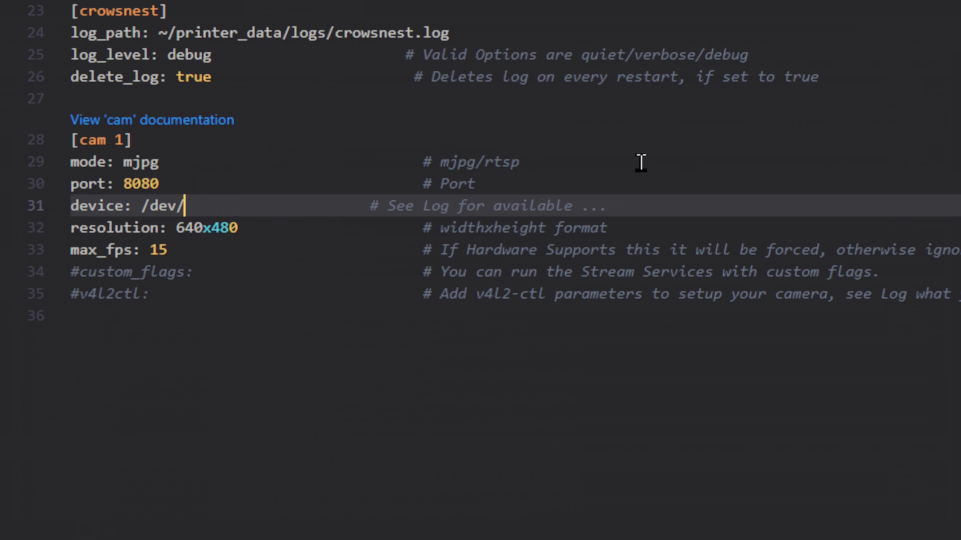
{"action": "type", "text": "v4l"}
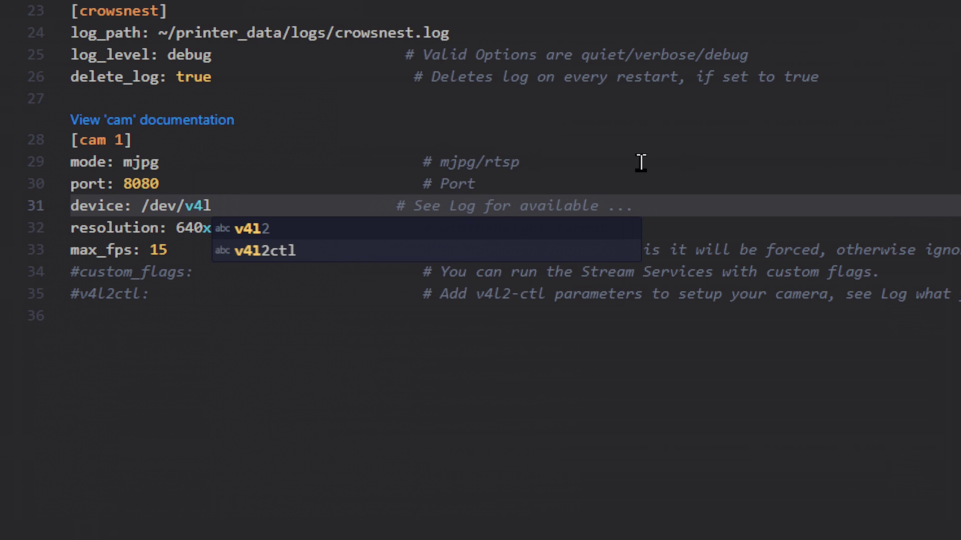
{"action": "type", "text": "/by-"}
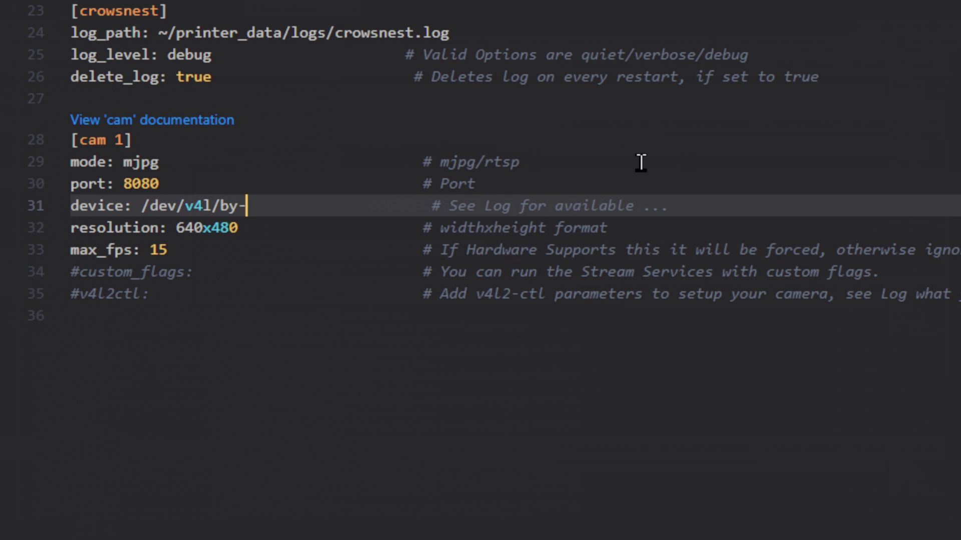
{"action": "type", "text": "id/"}
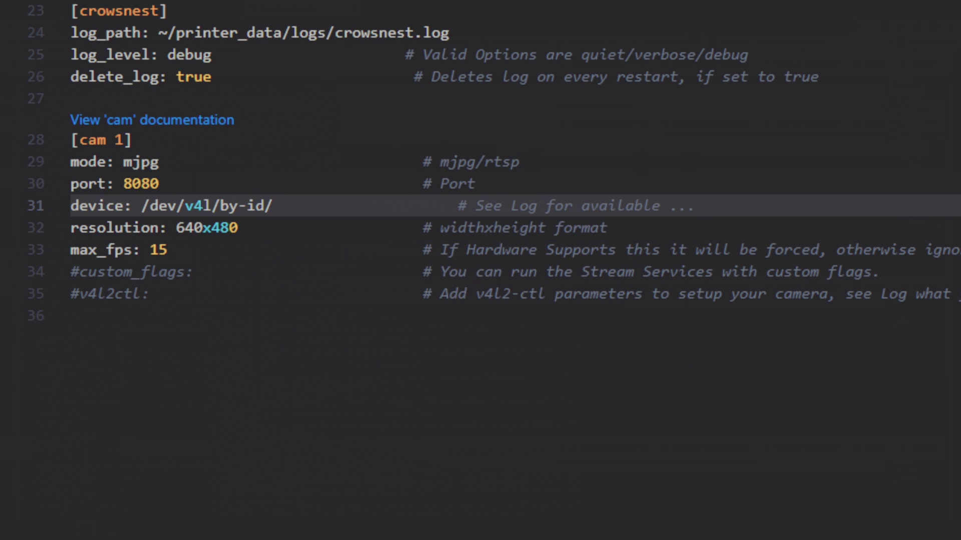
{"action": "type", "text": "usb-Sonix_Technology_Co.__Ltd._USB_2.0_Camera_SN0001-video-index0"}
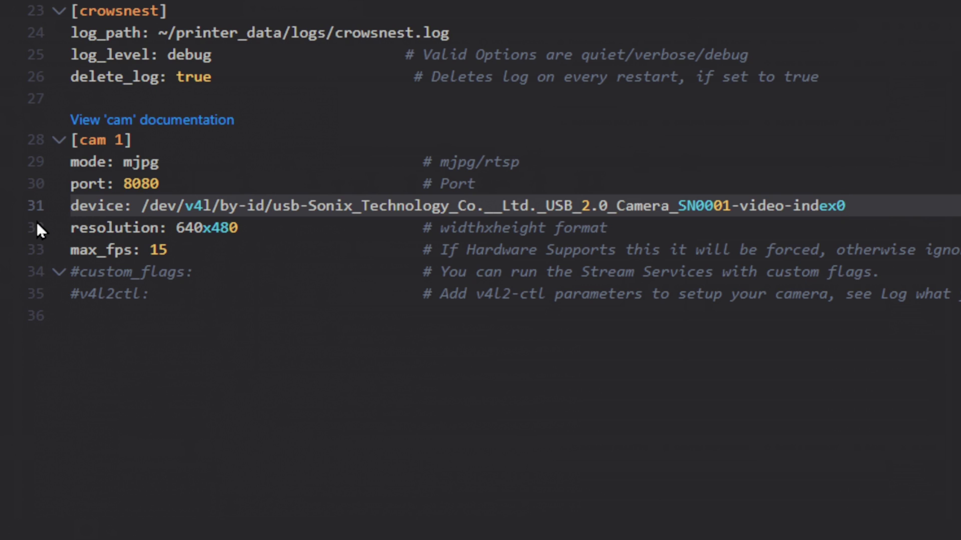
{"action": "left_click", "coordinate": [191, 165]}
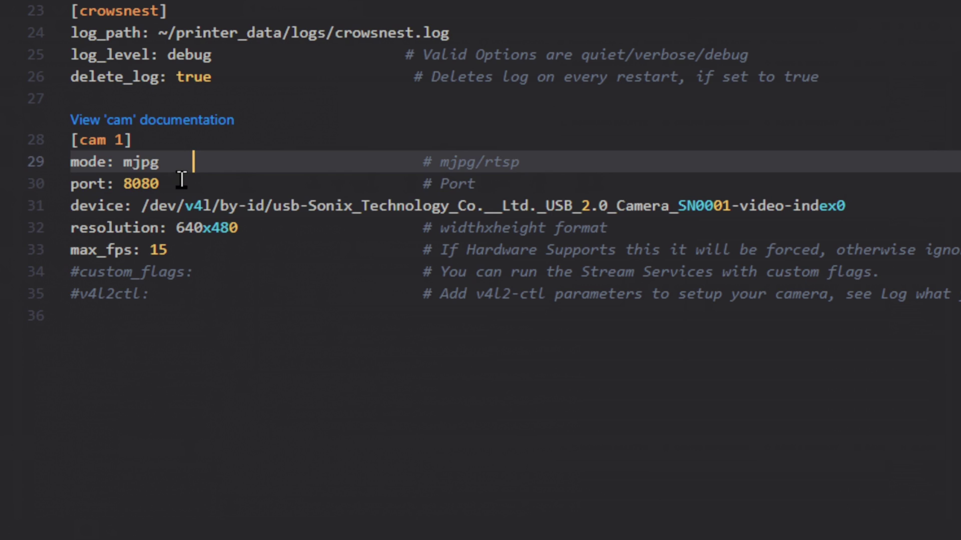
{"action": "left_click", "coordinate": [181, 180]}
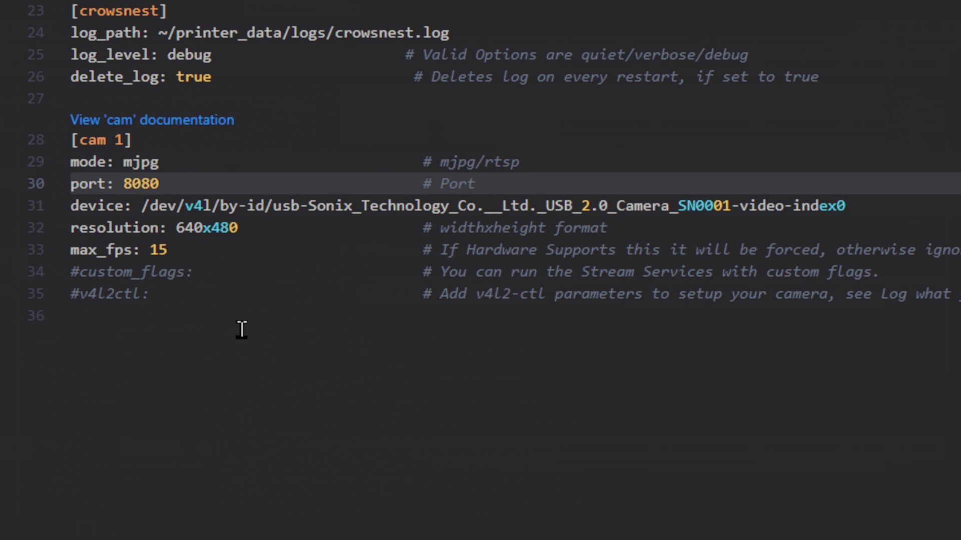
Duplicate the cam 1 section below itself as [cam 2] with port 8081
{"action": "left_click_drag", "start_coordinate": [201, 309], "coordinate": [30, 137]}
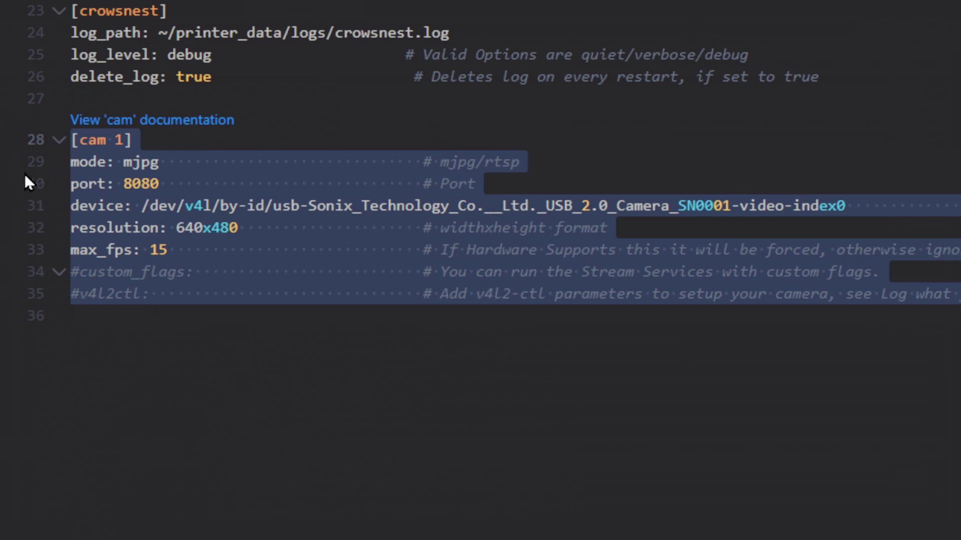
{"action": "key", "text": "ctrl+c"}
{"action": "left_click", "coordinate": [149, 325]}
{"action": "key", "text": "ctrl+v"}
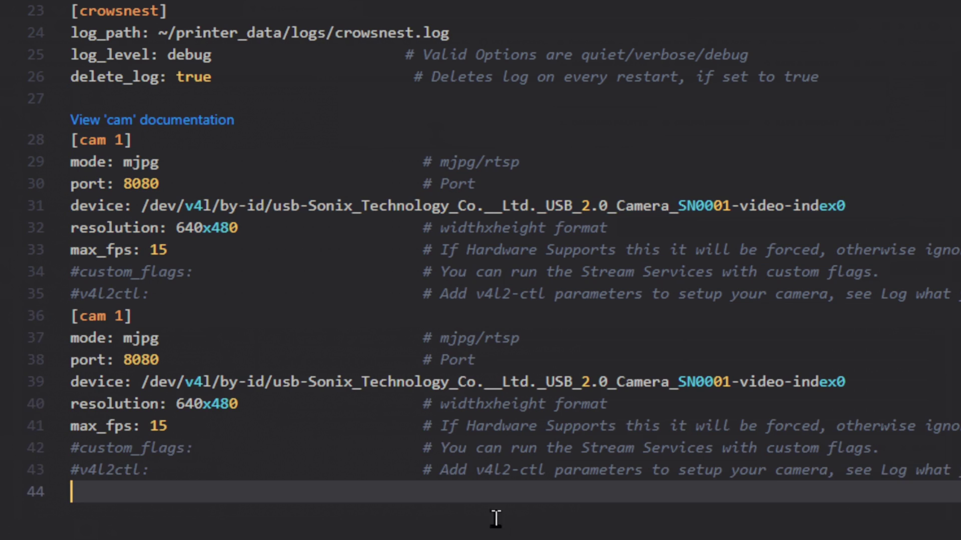
{"action": "left_click", "coordinate": [122, 334]}
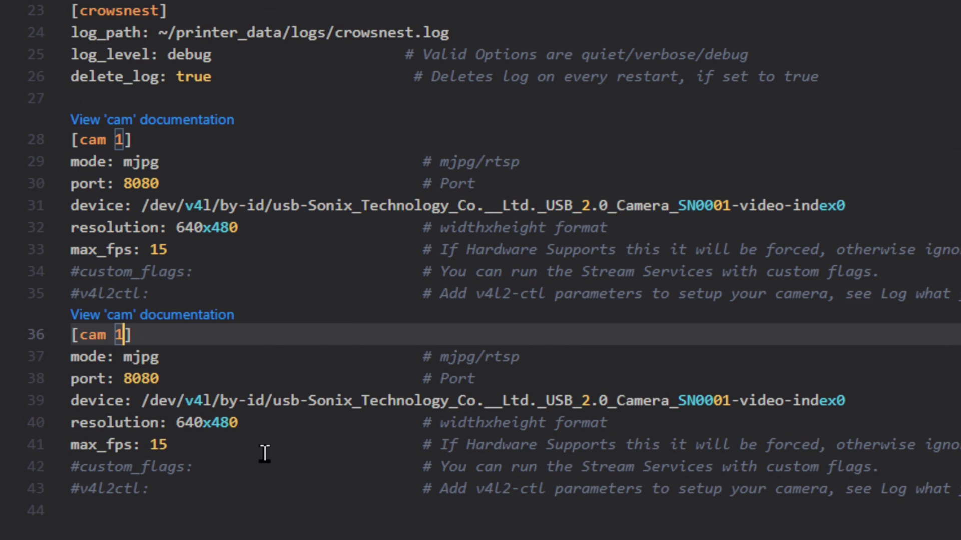
{"action": "key", "text": "BackSpace"}
{"action": "type", "text": "2"}
{"action": "left_click", "coordinate": [167, 373]}
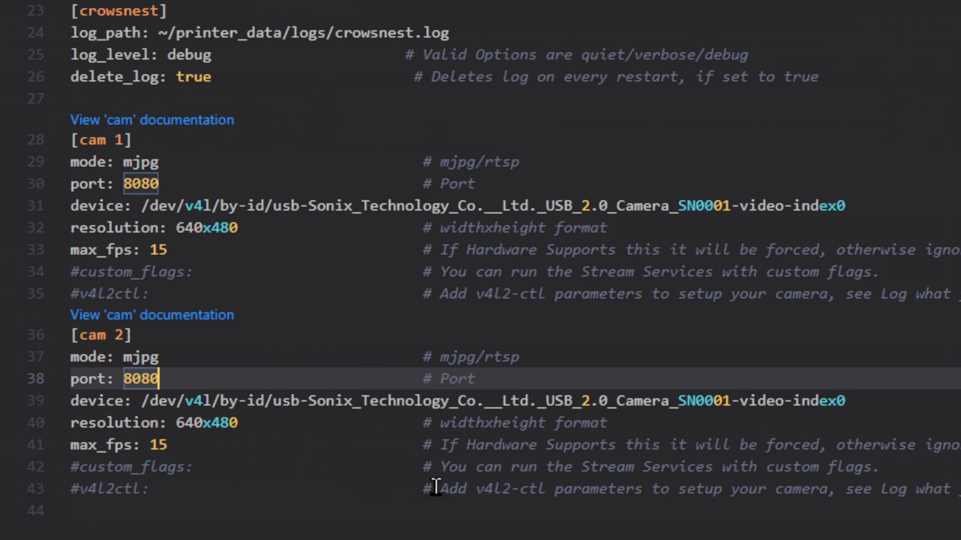
{"action": "key", "text": "BackSpace"}
{"action": "type", "text": "1"}
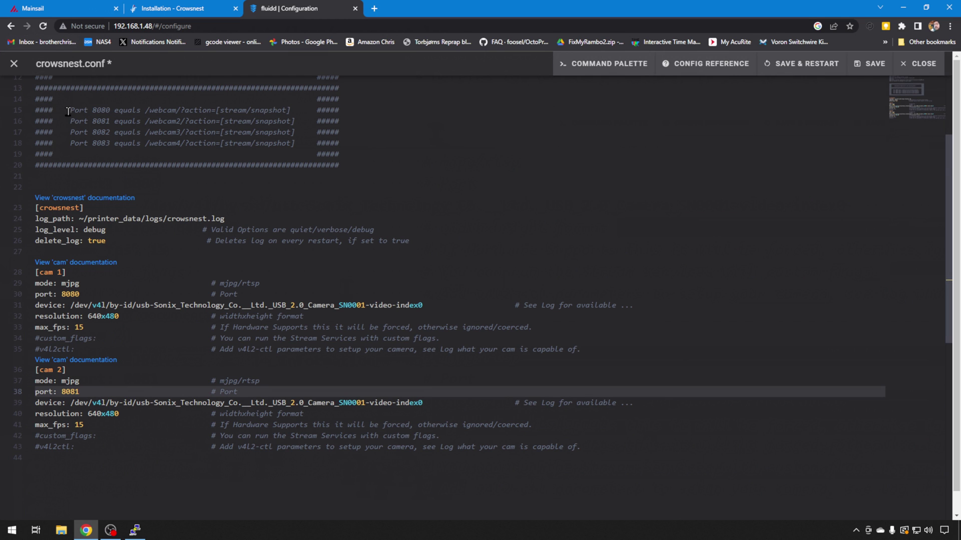
{"action": "left_click_drag", "start_coordinate": [68, 111], "coordinate": [308, 144]}
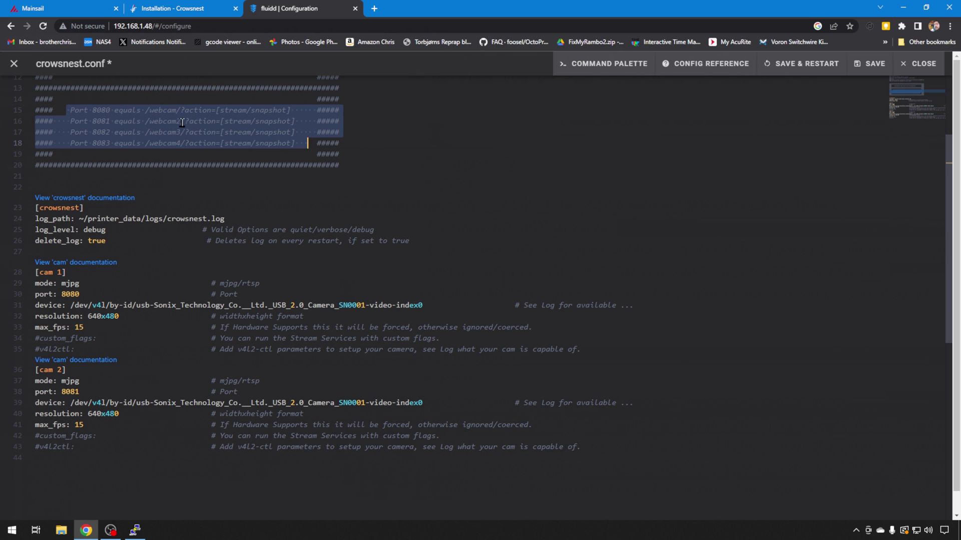
{"action": "left_click", "coordinate": [83, 392]}
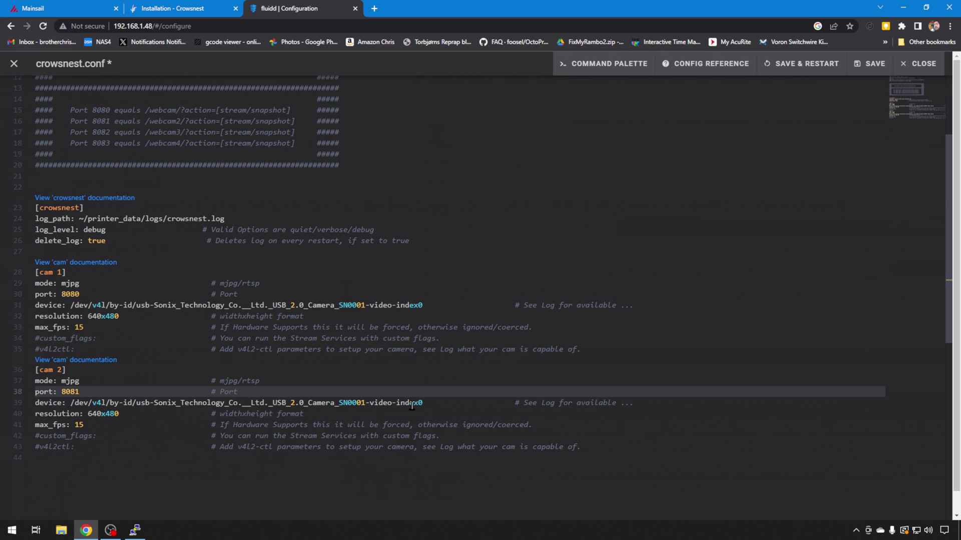
Copy the icSpring camera's ID from the PuTTY listing and return to cam 2's device line
{"action": "left_click", "coordinate": [132, 533]}
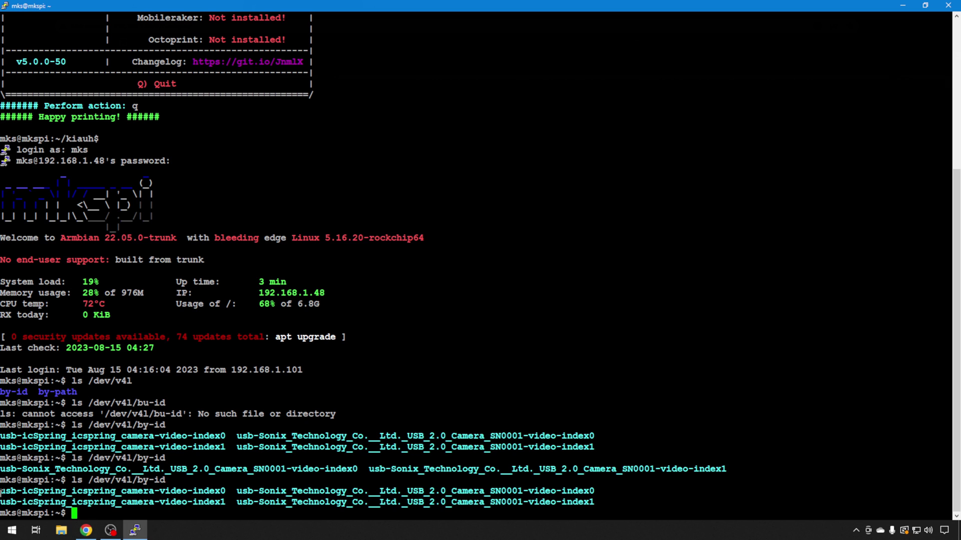
{"action": "left_click_drag", "start_coordinate": [1, 493], "coordinate": [223, 494]}
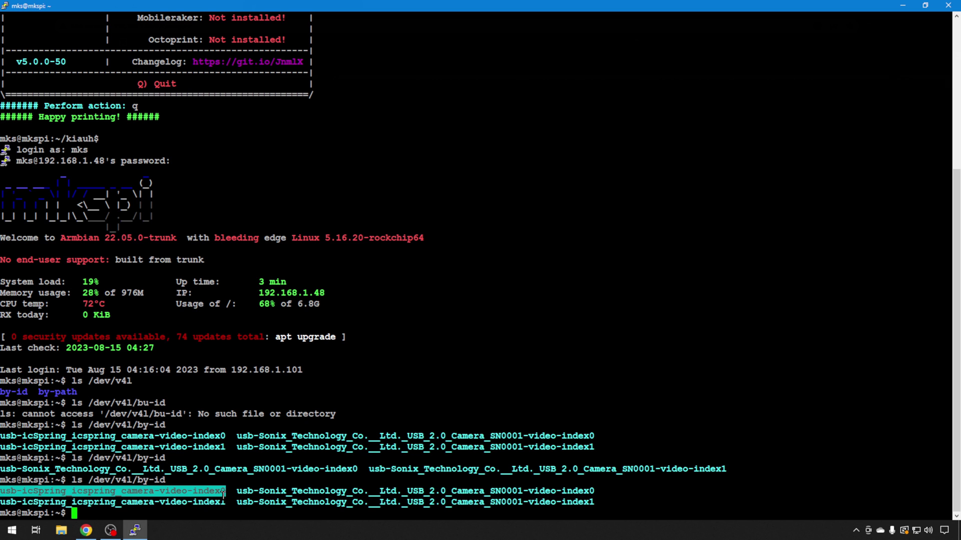
{"action": "left_click", "coordinate": [86, 531]}
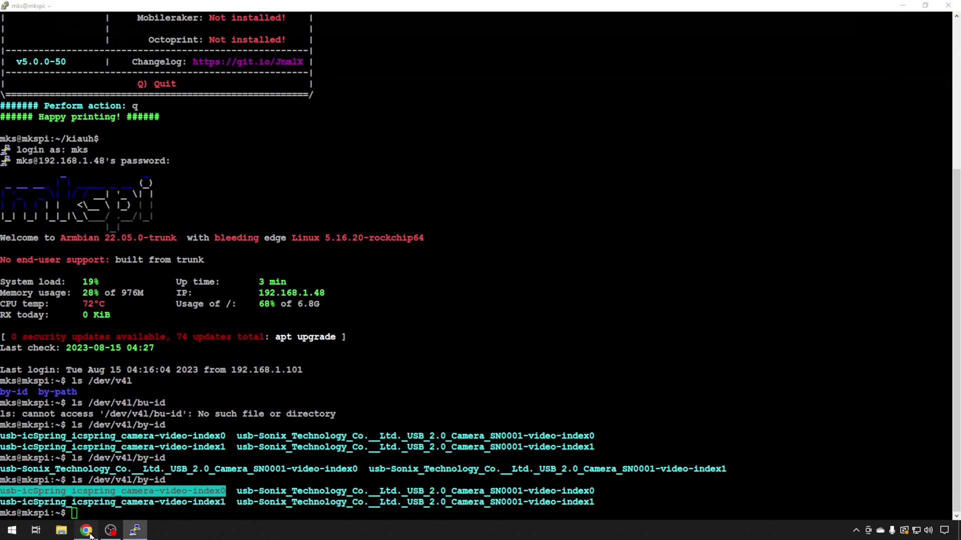
{"action": "left_click", "coordinate": [427, 405]}
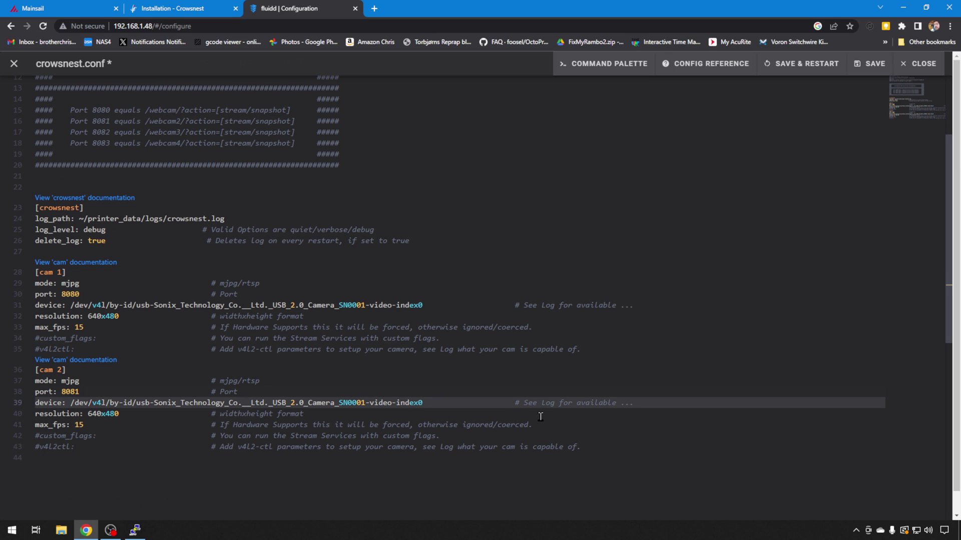
Replace cam 2's Sonix ID with the pasted icSpring camera ID and save crowsnest.conf
{"action": "key", "text": "BackSpace"}
{"action": "key", "text": "BackSpace"}
{"action": "key", "text": "BackSpace"}
{"action": "key", "text": "BackSpace"}
{"action": "key", "text": "BackSpace"}
{"action": "key", "text": "BackSpace"}
{"action": "key", "text": "BackSpace"}
{"action": "key", "text": "BackSpace"}
{"action": "key", "text": "BackSpace"}
{"action": "key", "text": "BackSpace"}
{"action": "key", "text": "BackSpace"}
{"action": "key", "text": "BackSpace"}
{"action": "key", "text": "BackSpace"}
{"action": "key", "text": "BackSpace"}
{"action": "key", "text": "BackSpace"}
{"action": "key", "text": "BackSpace"}
{"action": "key", "text": "BackSpace"}
{"action": "key", "text": "BackSpace"}
{"action": "key", "text": "BackSpace"}
{"action": "key", "text": "BackSpace"}
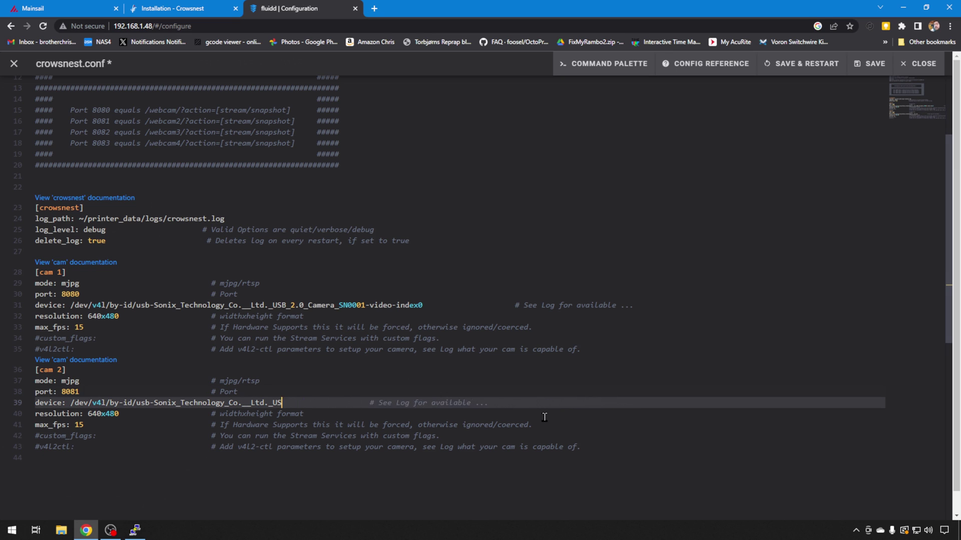
{"action": "key", "text": "BackSpace"}
{"action": "key", "text": "BackSpace"}
{"action": "key", "text": "BackSpace"}
{"action": "key", "text": "BackSpace"}
{"action": "key", "text": "BackSpace"}
{"action": "key", "text": "BackSpace"}
{"action": "key", "text": "BackSpace"}
{"action": "key", "text": "BackSpace"}
{"action": "key", "text": "BackSpace"}
{"action": "key", "text": "BackSpace"}
{"action": "key", "text": "BackSpace"}
{"action": "key", "text": "BackSpace"}
{"action": "key", "text": "BackSpace"}
{"action": "key", "text": "BackSpace"}
{"action": "key", "text": "BackSpace"}
{"action": "key", "text": "BackSpace"}
{"action": "key", "text": "BackSpace"}
{"action": "key", "text": "BackSpace"}
{"action": "key", "text": "BackSpace"}
{"action": "key", "text": "BackSpace"}
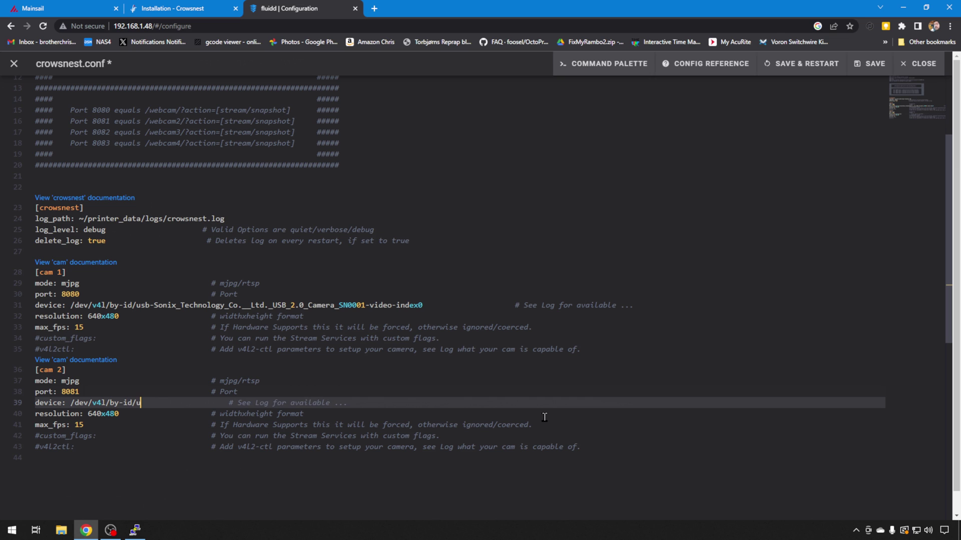
{"action": "key", "text": "BackSpace"}
{"action": "right_click", "coordinate": [636, 331]}
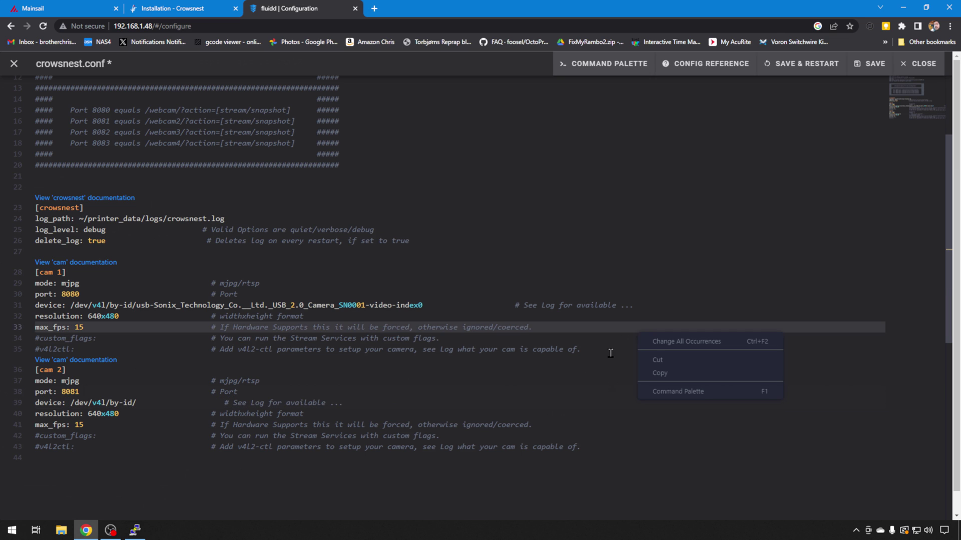
{"action": "left_click", "coordinate": [309, 403]}
{"action": "key", "text": "ctrl+v"}
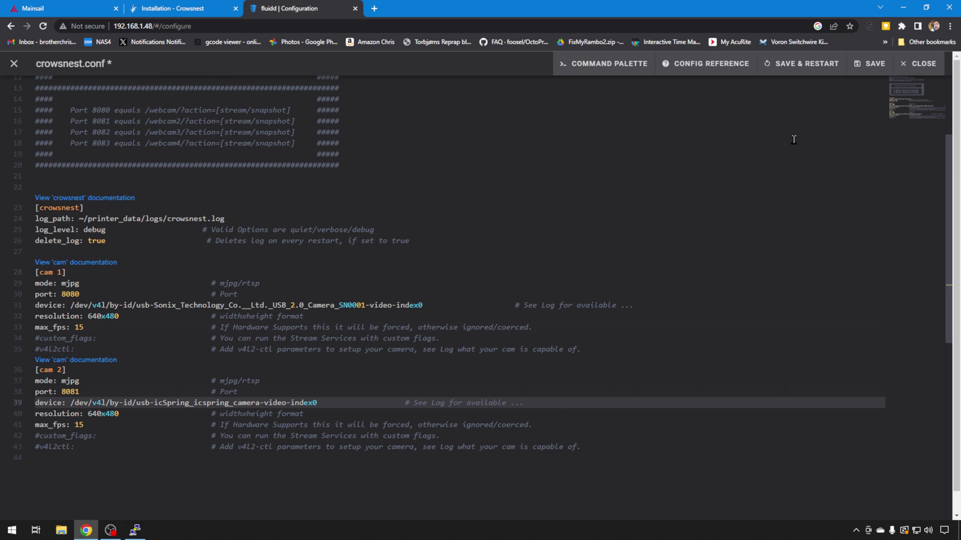
{"action": "left_click", "coordinate": [874, 67]}
Close the config editor and inspect cam1_red's stream URL in Fluidd's camera settings, without saving
{"action": "left_click", "coordinate": [917, 64]}
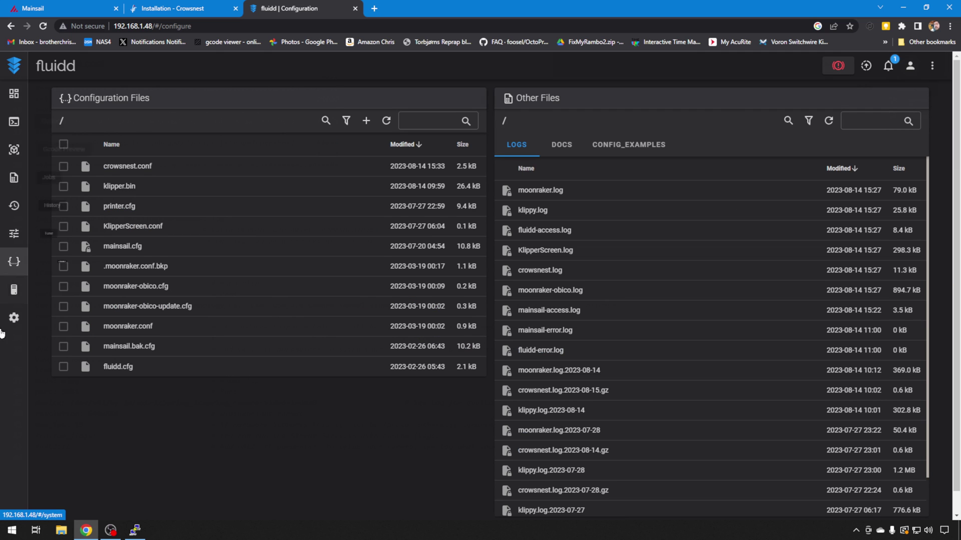
{"action": "left_click", "coordinate": [14, 323]}
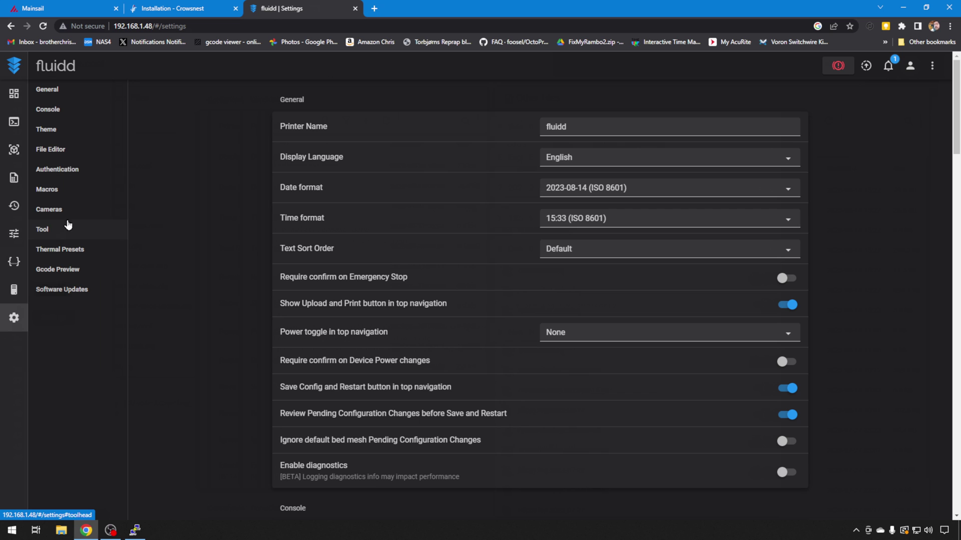
{"action": "left_click", "coordinate": [63, 217]}
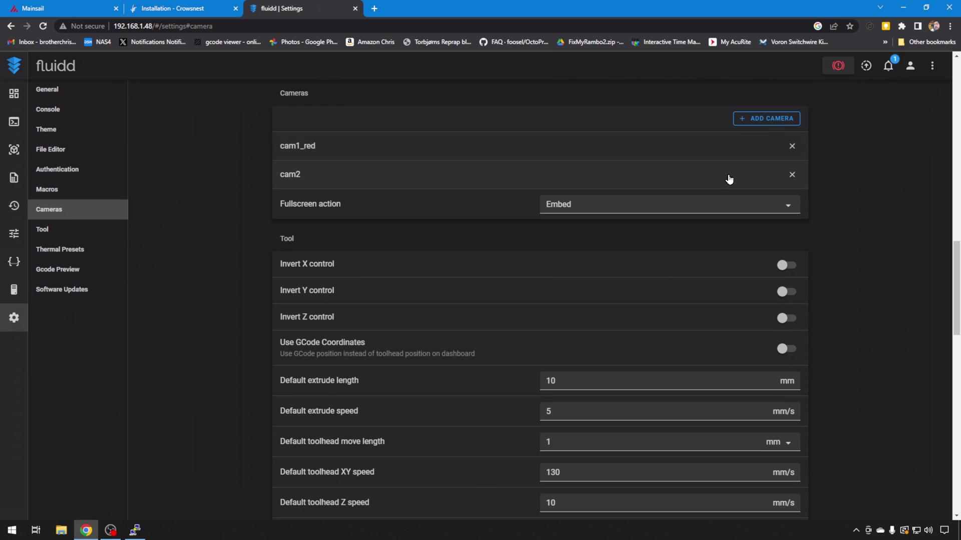
{"action": "left_click", "coordinate": [760, 145]}
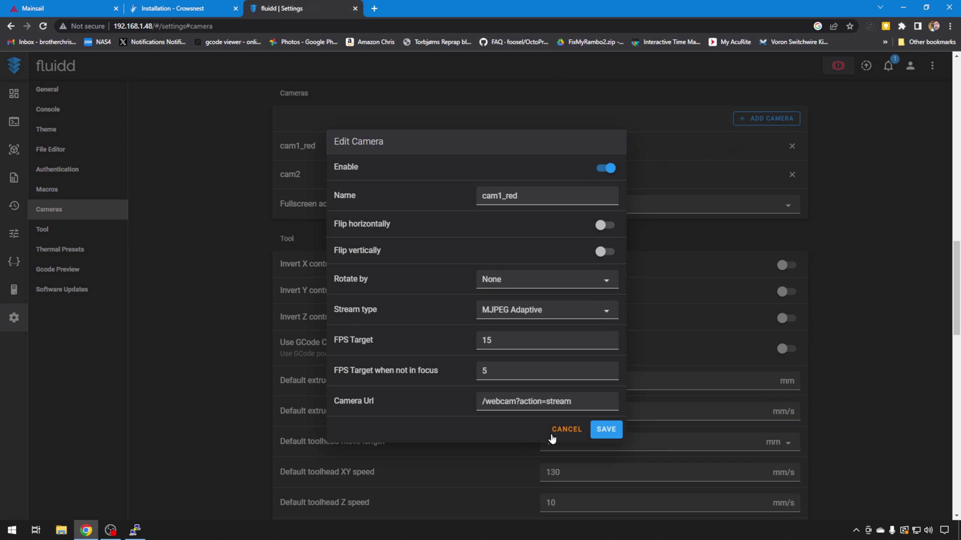
{"action": "left_click_drag", "start_coordinate": [573, 401], "coordinate": [473, 406]}
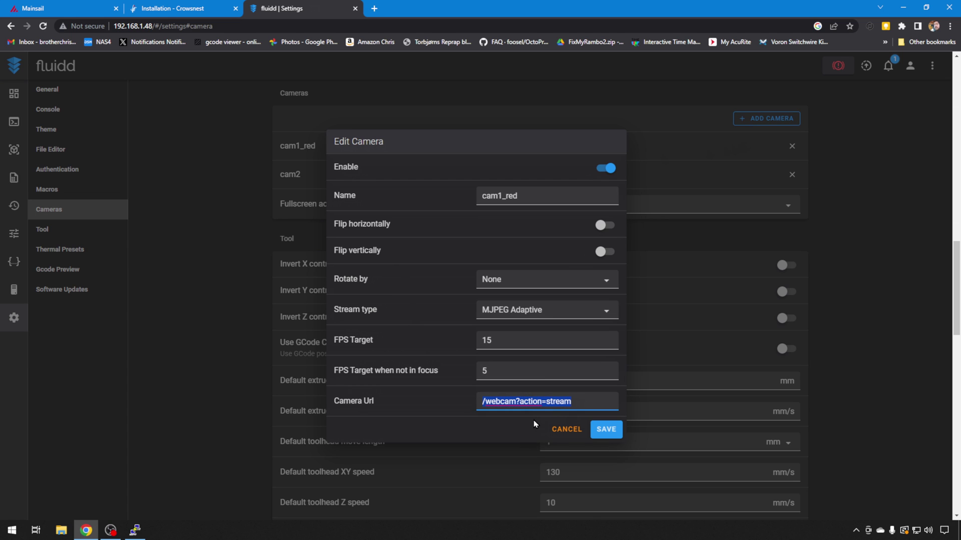
{"action": "left_click", "coordinate": [566, 429]}
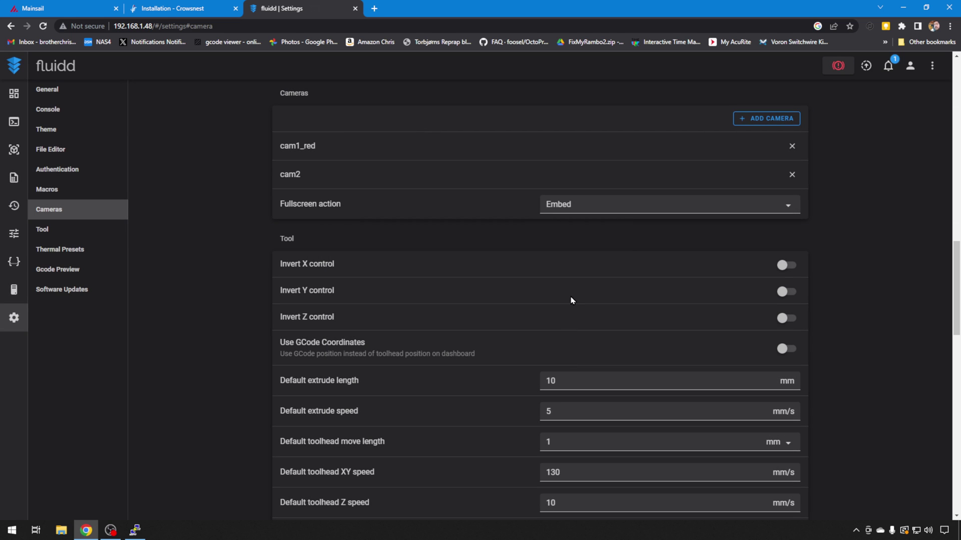
Change cam2's camera URL to /webcam2/?action=stream and save it
{"action": "left_click", "coordinate": [764, 183]}
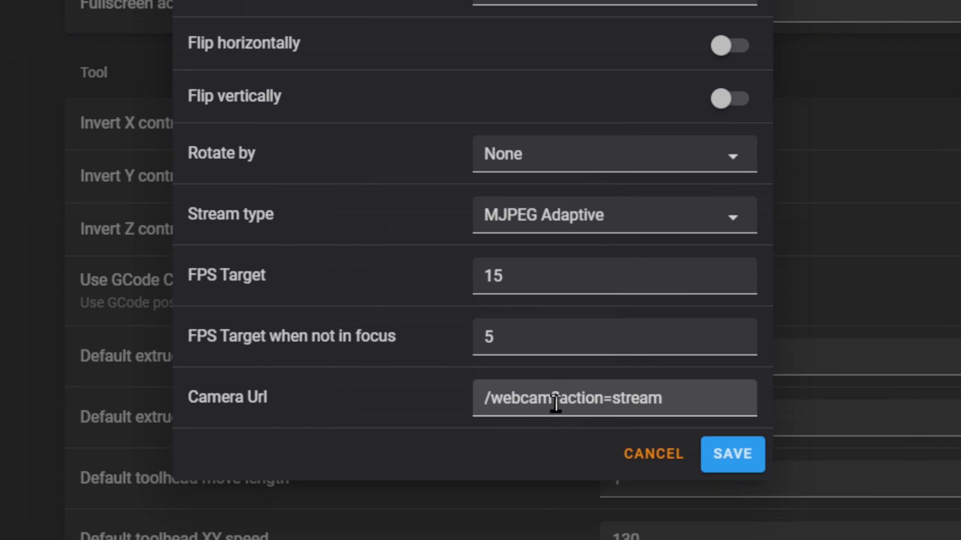
{"action": "left_click", "coordinate": [557, 400]}
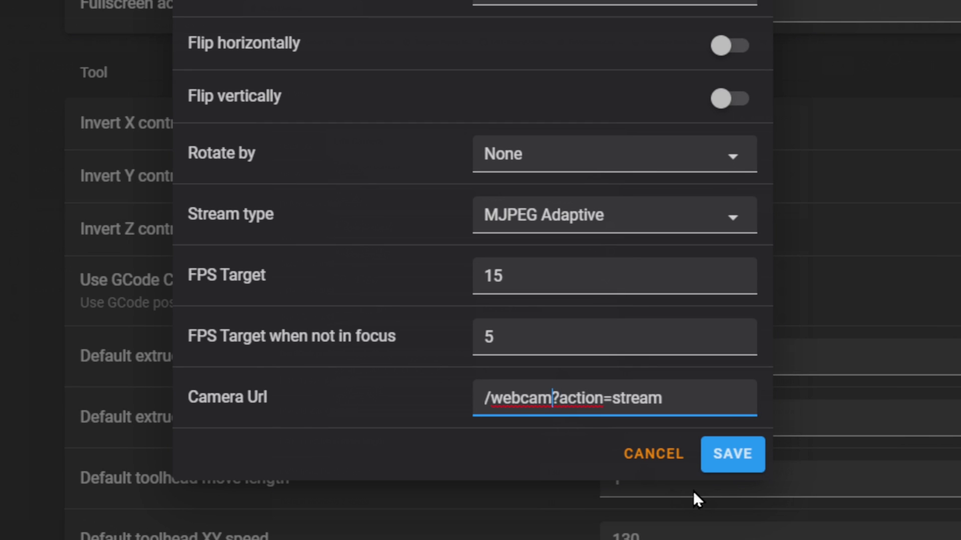
{"action": "type", "text": "2/"}
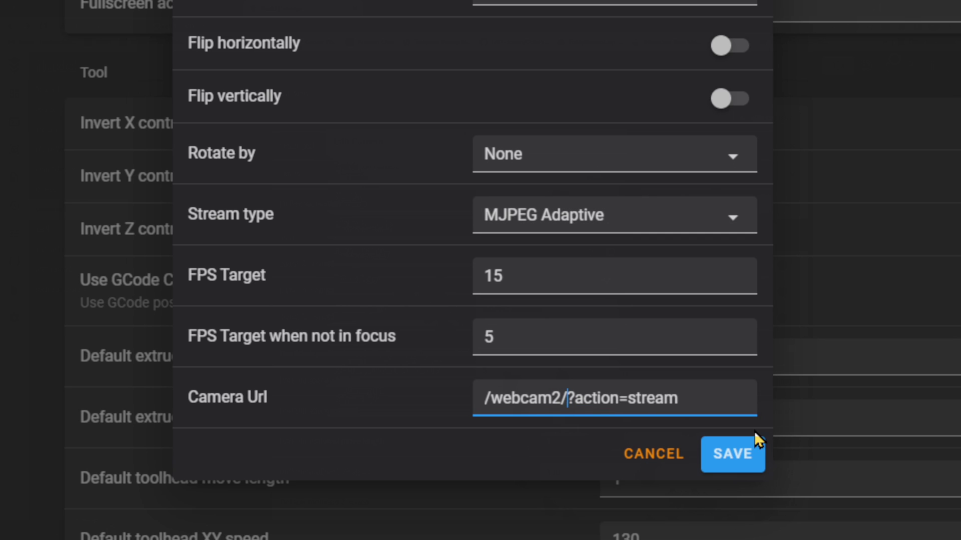
{"action": "left_click", "coordinate": [746, 455]}
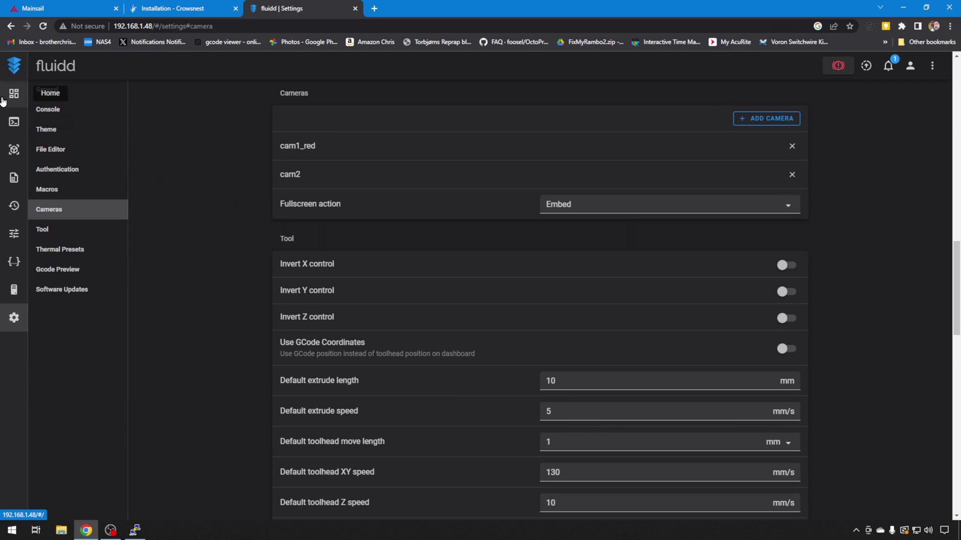
Check both camera tiles on Fluidd's dashboard, then switch to the Mainsail browser tab
{"action": "left_click", "coordinate": [16, 99]}
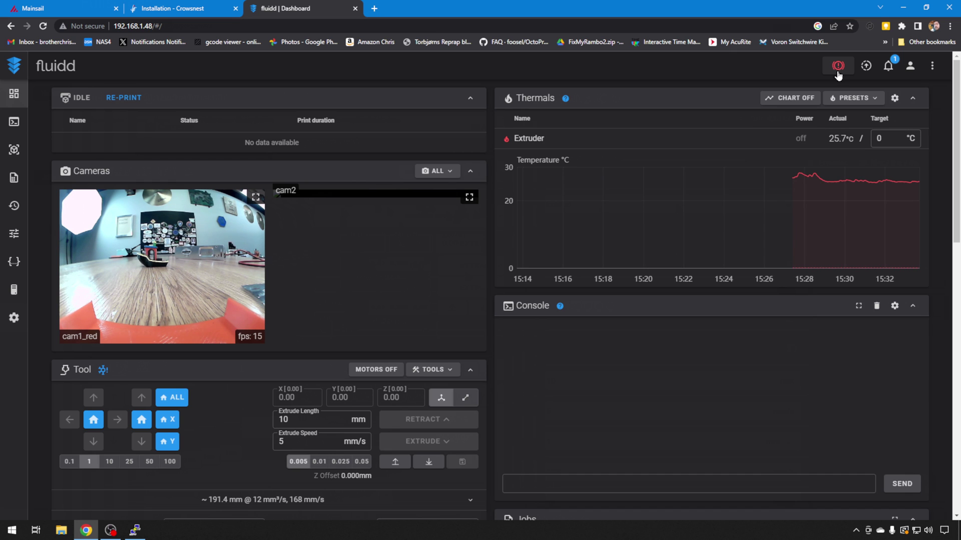
{"action": "left_click", "coordinate": [932, 66]}
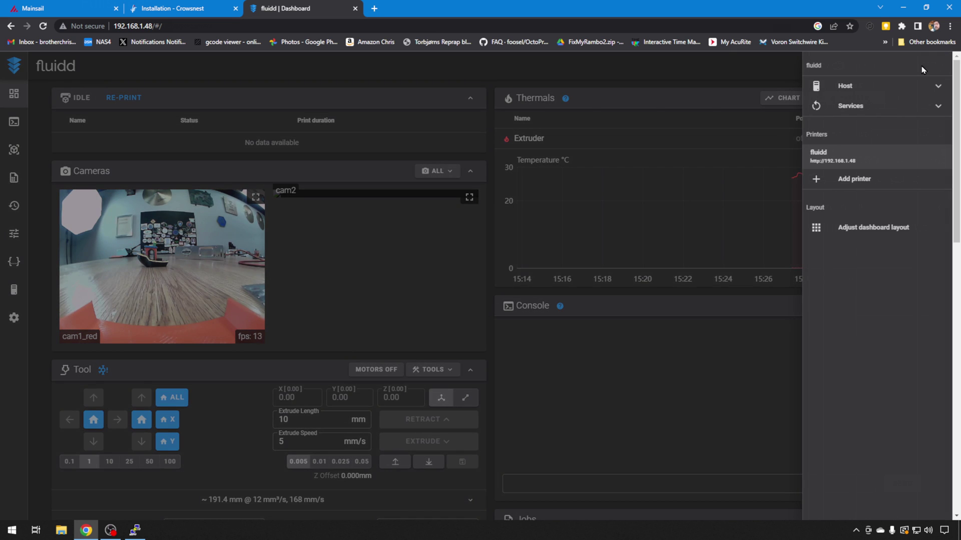
{"action": "left_click", "coordinate": [725, 210]}
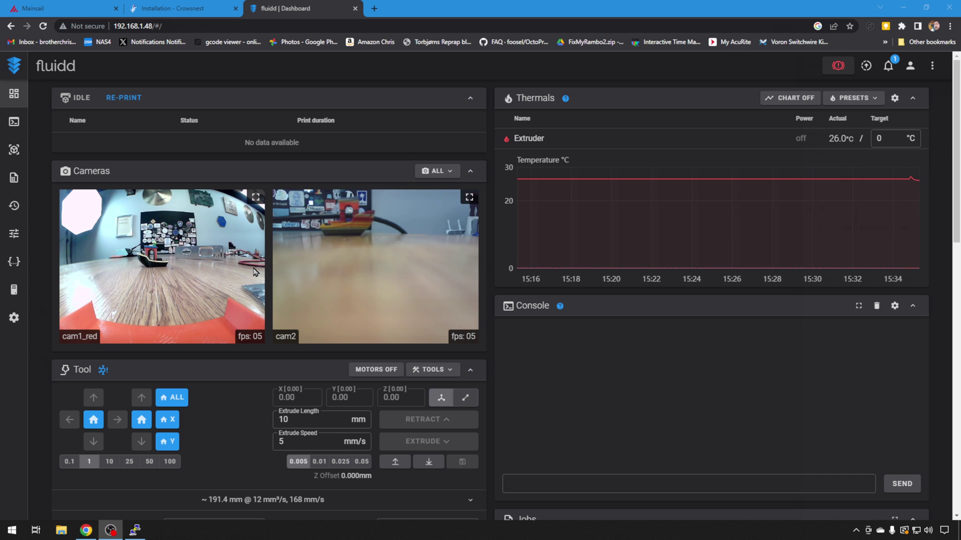
{"action": "key", "text": "ctrl+1"}
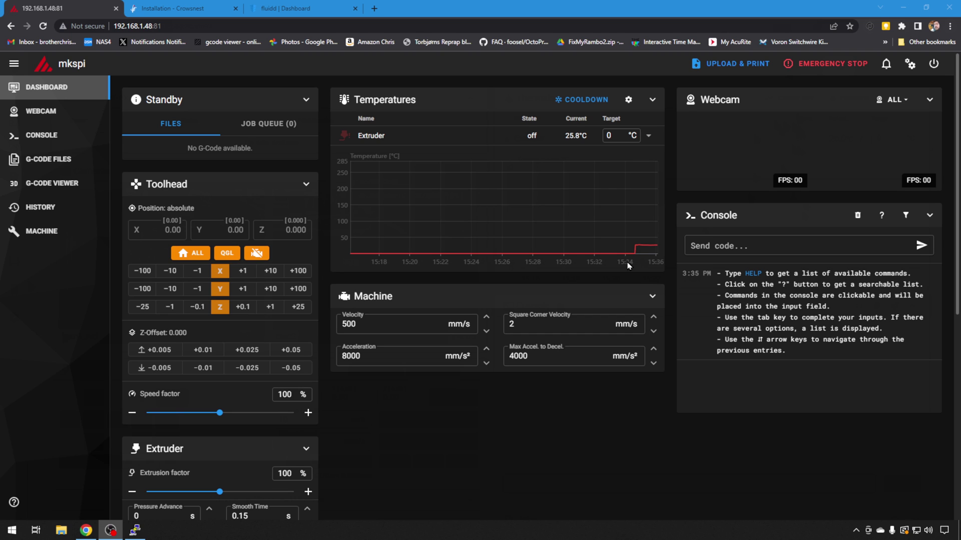
Open crowsnest.conf from Mainsail's Machine page to review cam 1 and cam 2, then close it
{"action": "left_click", "coordinate": [36, 231]}
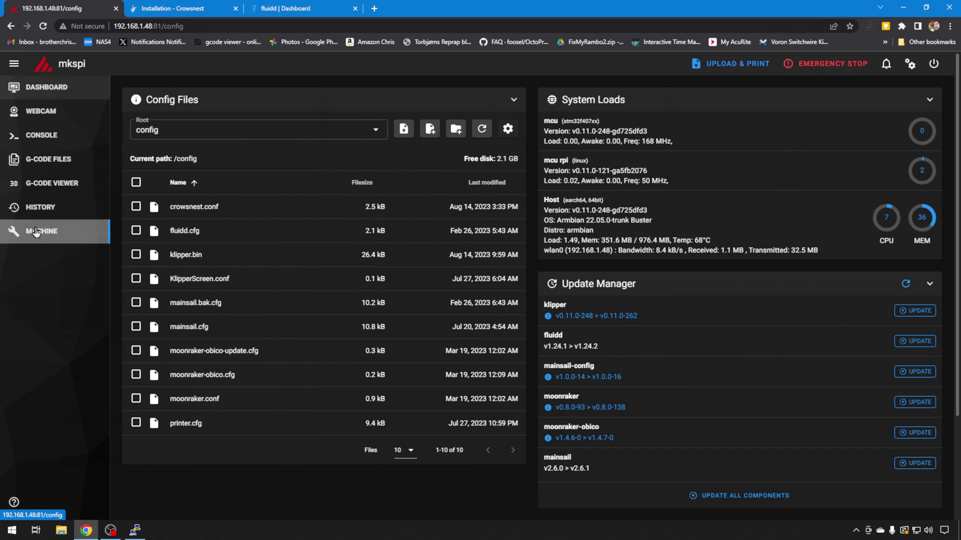
{"action": "left_click", "coordinate": [206, 214]}
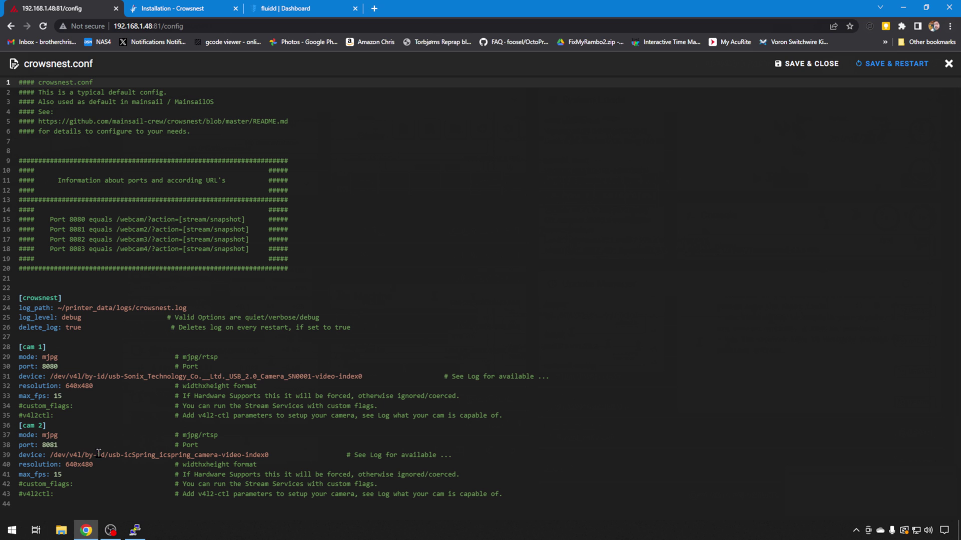
{"action": "left_click", "coordinate": [949, 64]}
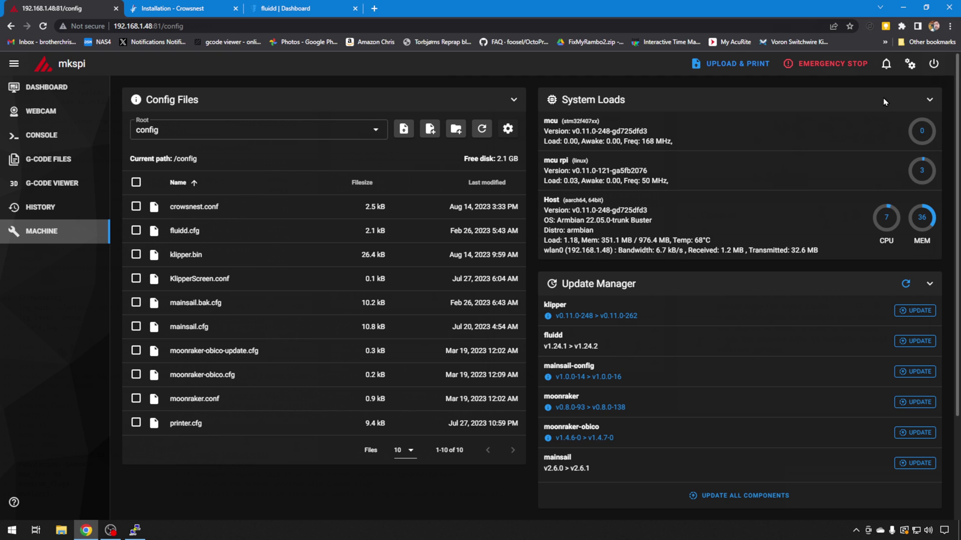
Set cam1_red's snapshot URL to /webcam?action=snapshot in Mainsail's Webcams settings
{"action": "left_click", "coordinate": [911, 65]}
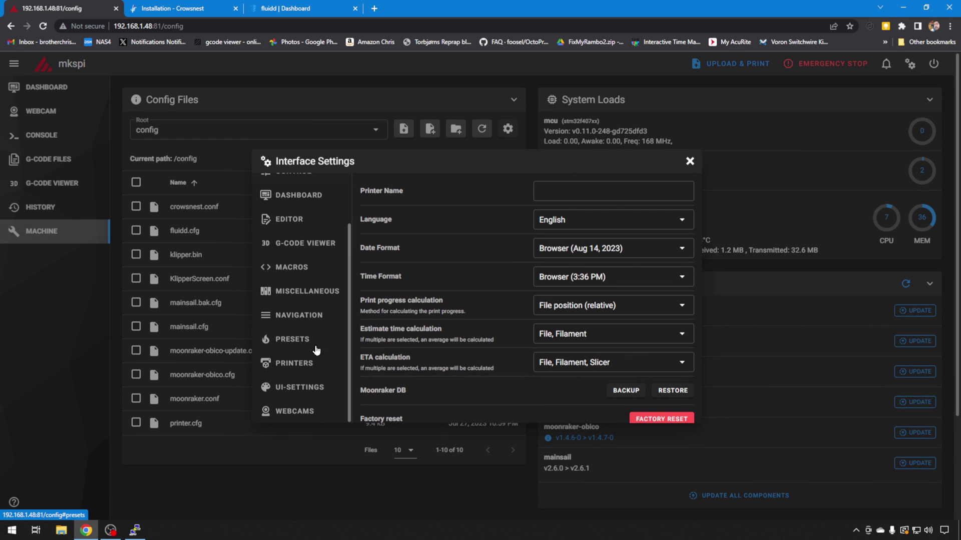
{"action": "left_click", "coordinate": [310, 413]}
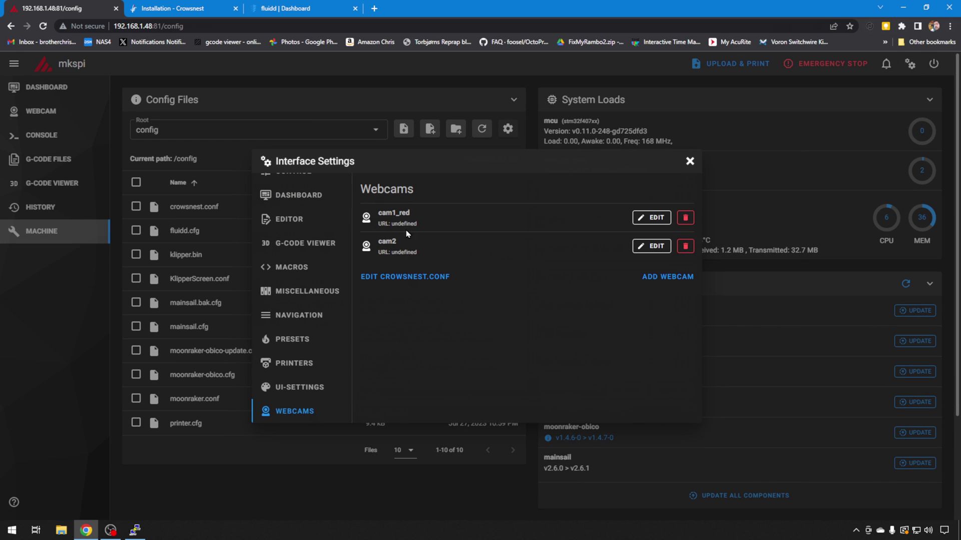
{"action": "left_click", "coordinate": [648, 218]}
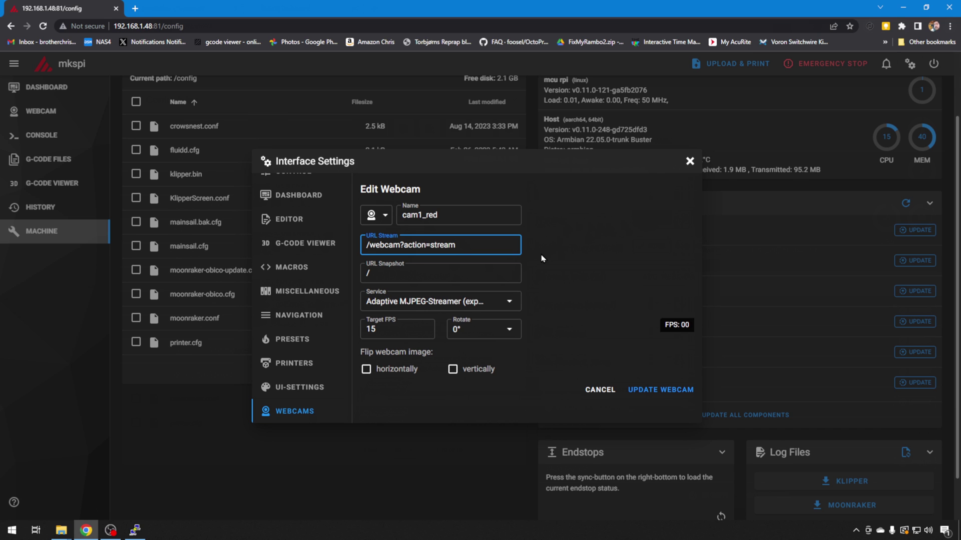
{"action": "left_click_drag", "start_coordinate": [500, 246], "coordinate": [355, 250]}
{"action": "key", "text": "ctrl+c"}
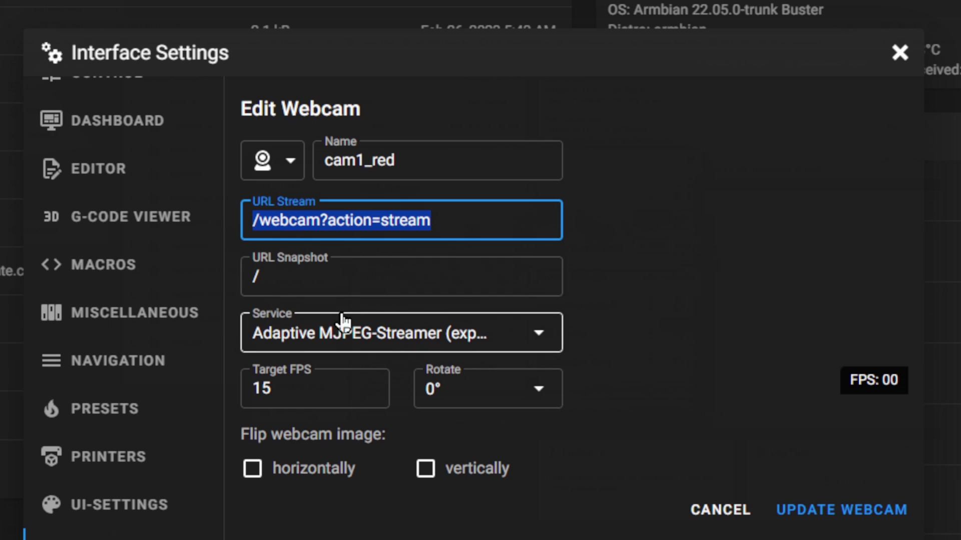
{"action": "left_click_drag", "start_coordinate": [394, 271], "coordinate": [211, 284]}
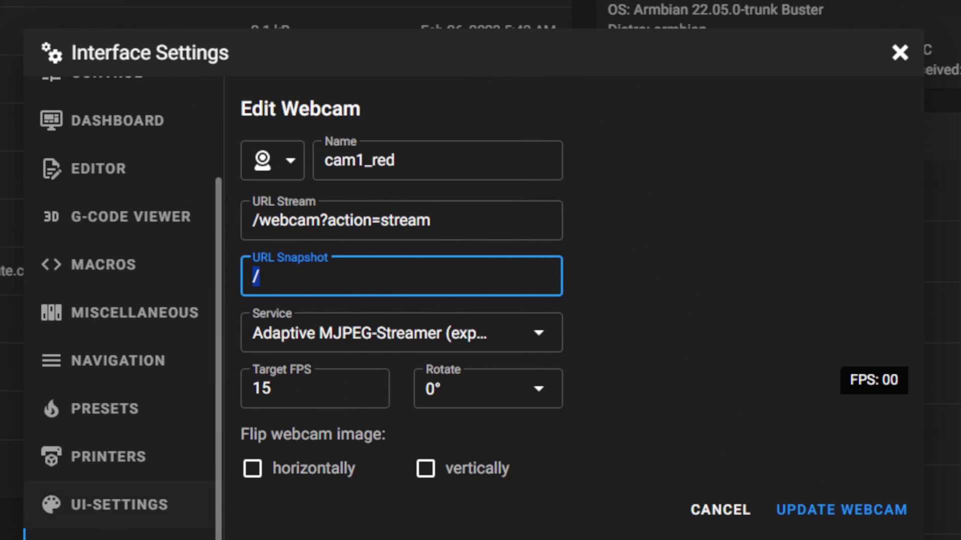
{"action": "key", "text": "ctrl+v"}
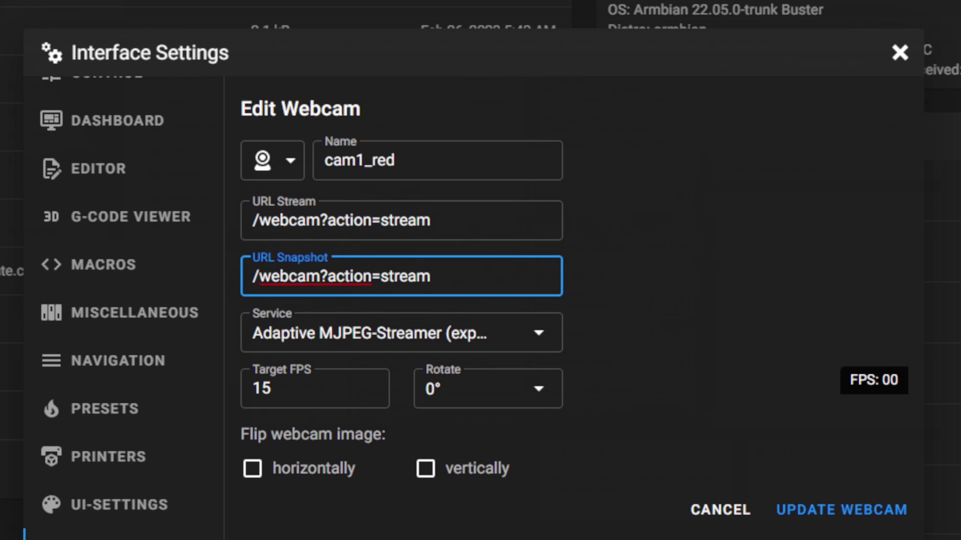
{"action": "key", "text": "BackSpace"}
{"action": "key", "text": "BackSpace"}
{"action": "key", "text": "BackSpace"}
{"action": "key", "text": "BackSpace"}
{"action": "key", "text": "BackSpace"}
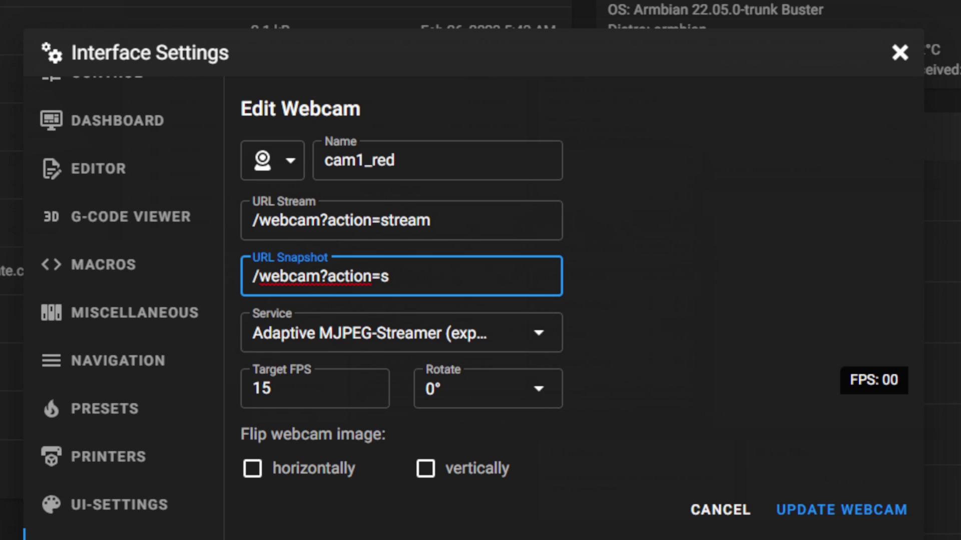
{"action": "type", "text": "napshot"}
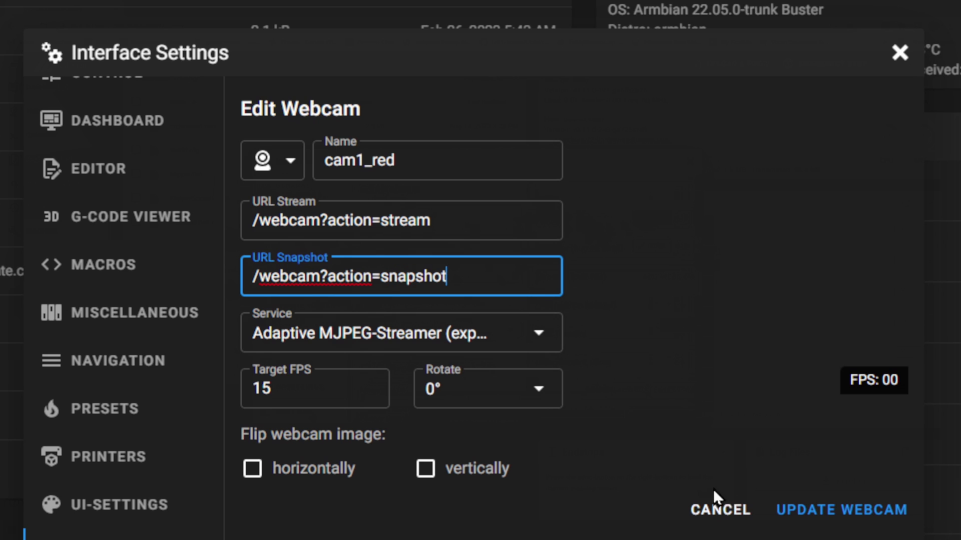
{"action": "left_click", "coordinate": [837, 511]}
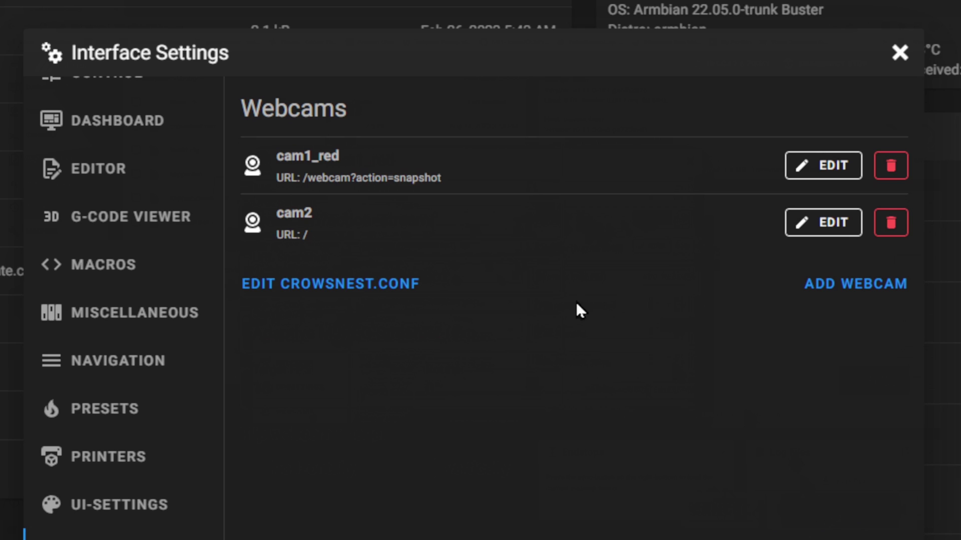
Set cam2's snapshot URL to /webcam2/?action=snapshot and update the webcam
{"action": "left_click", "coordinate": [815, 223]}
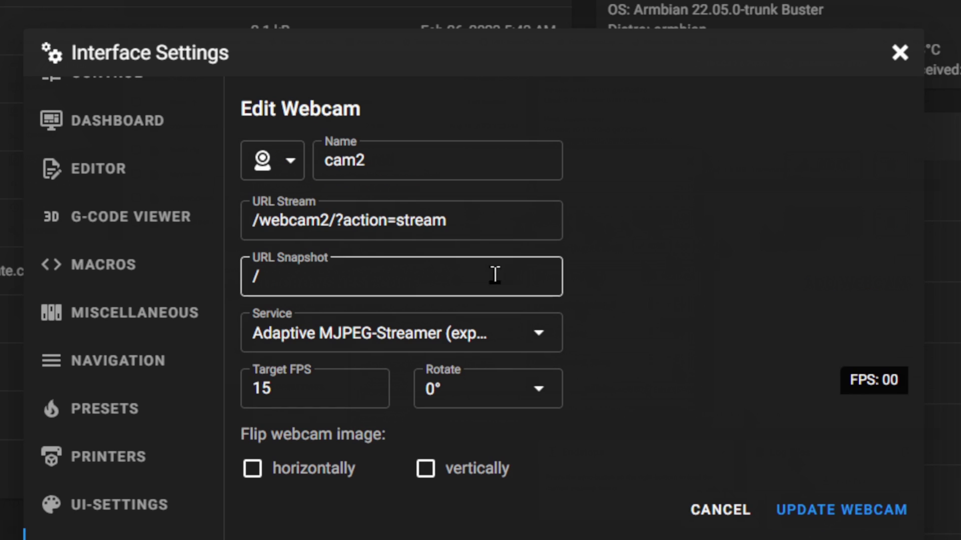
{"action": "triple_click", "coordinate": [493, 210]}
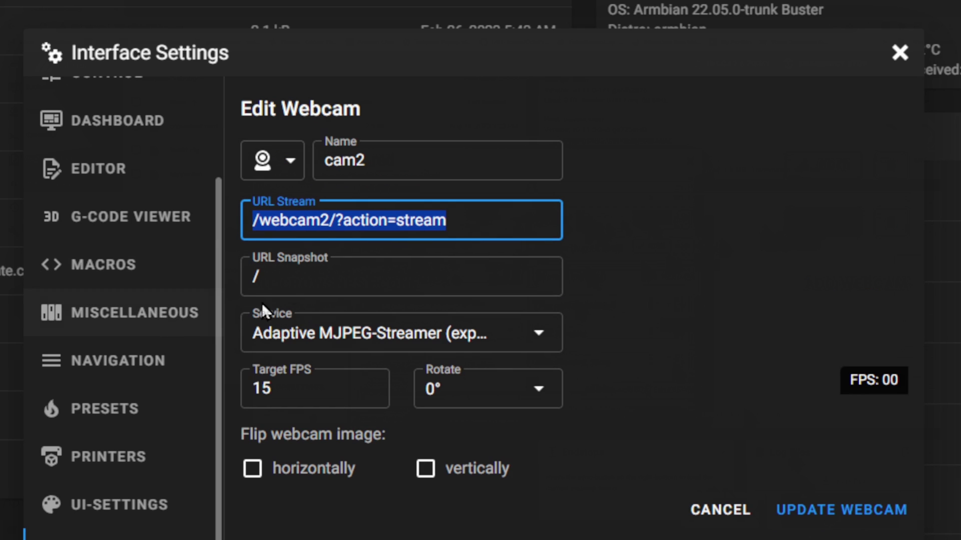
{"action": "key", "text": "ctrl+c"}
{"action": "left_click", "coordinate": [303, 280]}
{"action": "key", "text": "ctrl+a"}
{"action": "key", "text": "ctrl+v"}
{"action": "key", "text": "BackSpace"}
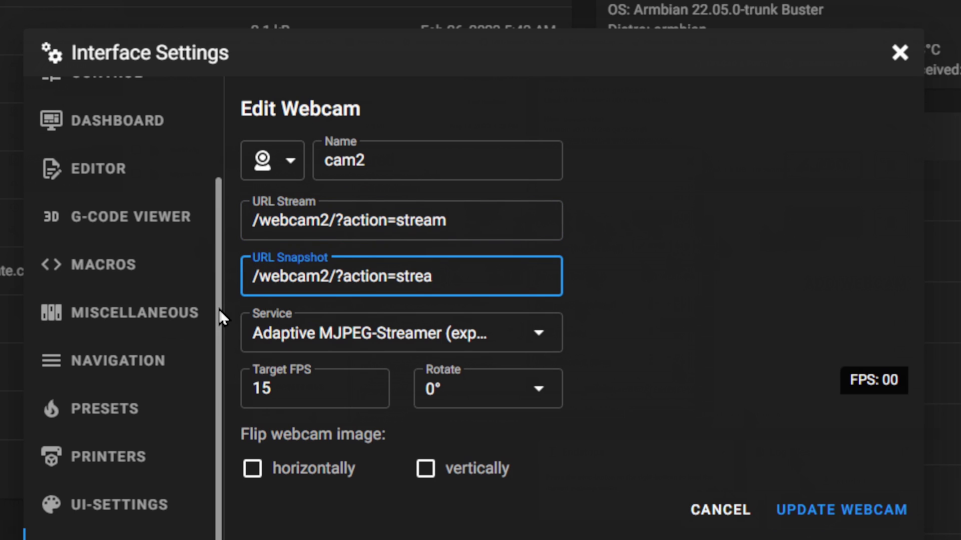
{"action": "key", "text": "BackSpace"}
{"action": "key", "text": "BackSpace"}
{"action": "key", "text": "BackSpace"}
{"action": "key", "text": "BackSpace"}
{"action": "type", "text": "napshot"}
{"action": "left_click", "coordinate": [844, 508]}
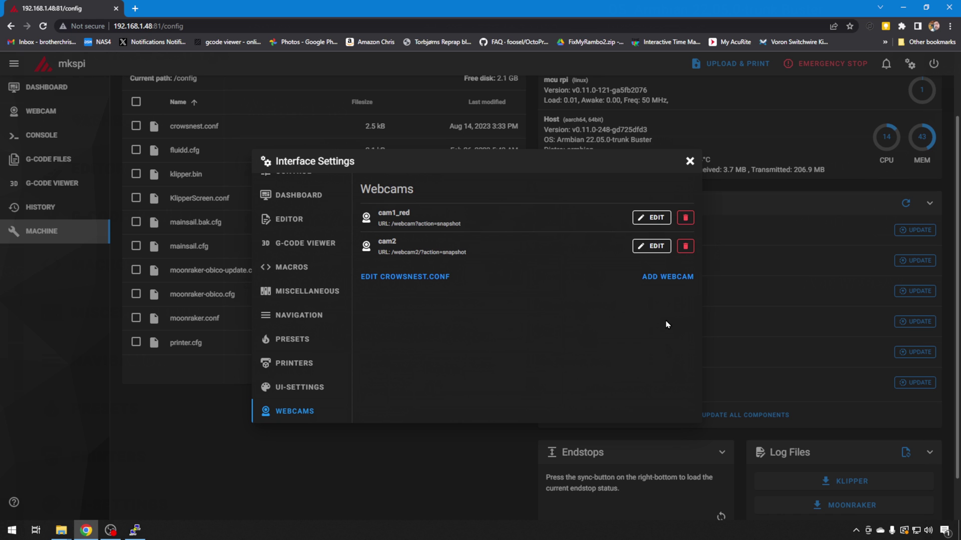
Close Interface Settings and return to Mainsail's dashboard to view the webcam tiles
{"action": "left_click", "coordinate": [690, 161]}
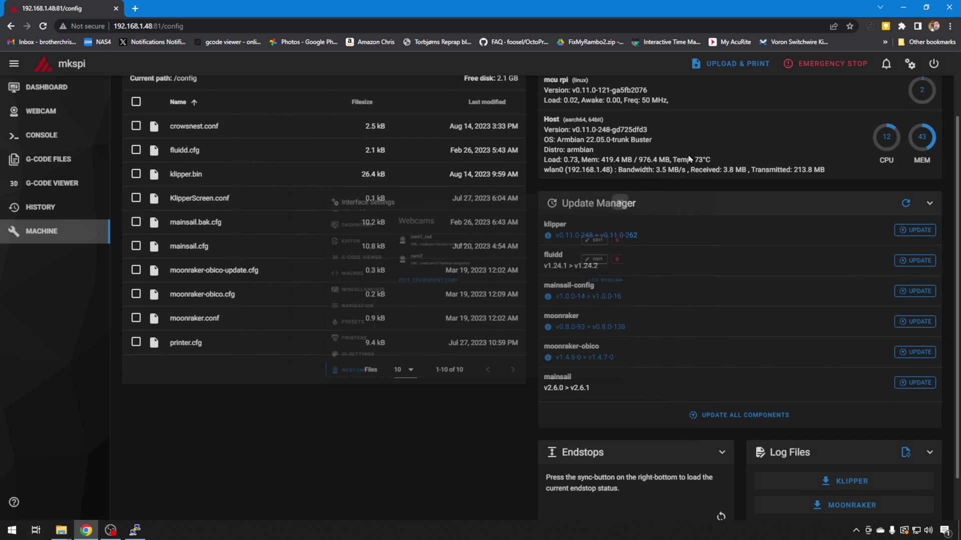
{"action": "left_click", "coordinate": [64, 84]}
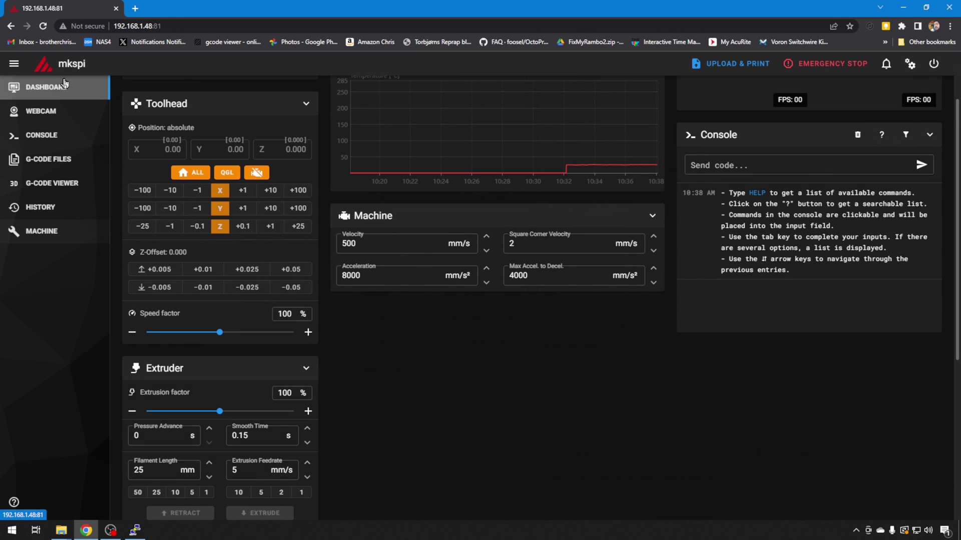